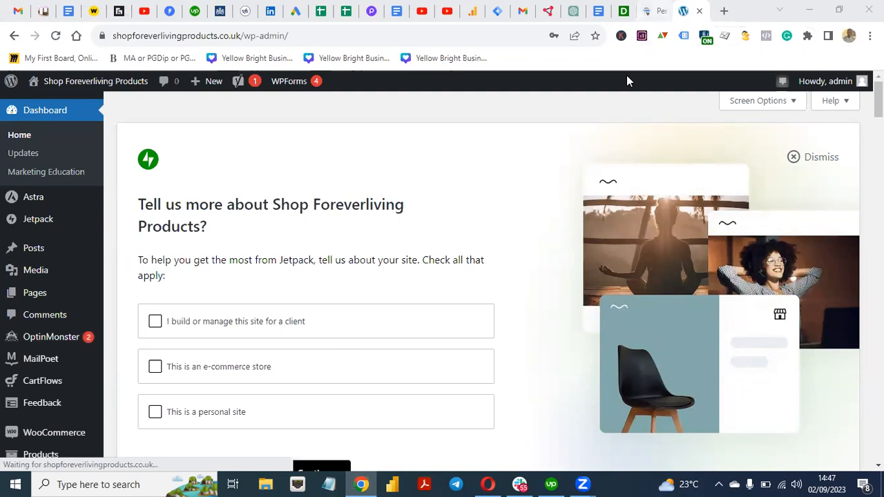
{"action": "left_click", "coordinate": [650, 11]}
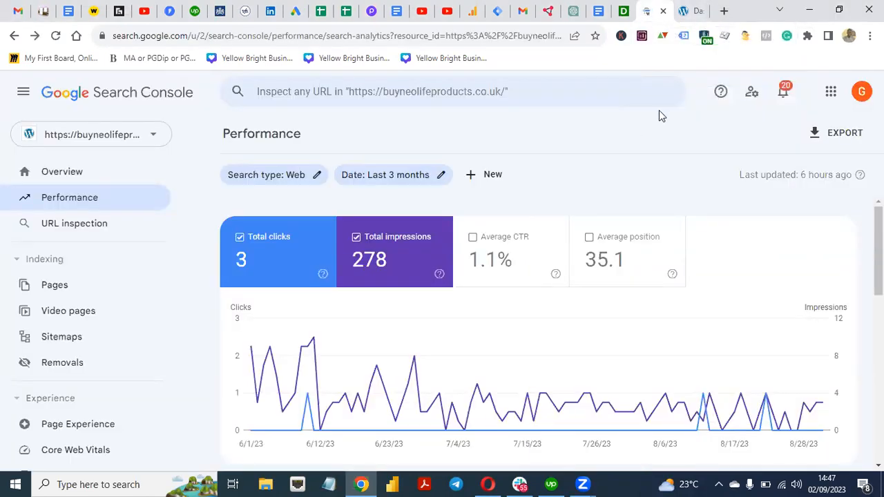
{"action": "left_click", "coordinate": [683, 11]}
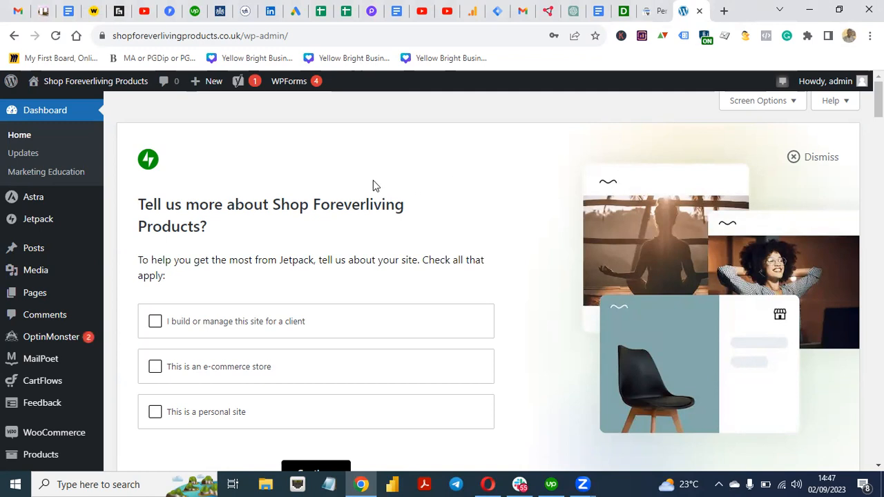
{"action": "left_click", "coordinate": [653, 13]}
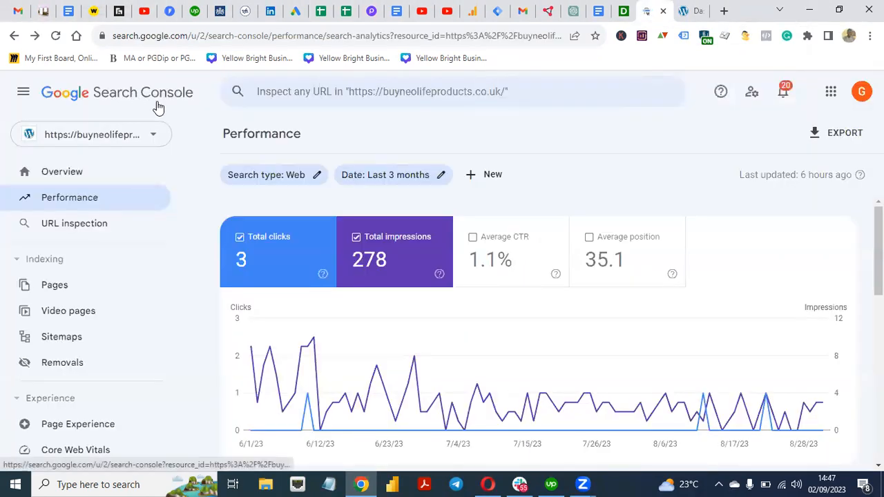
{"action": "left_click", "coordinate": [682, 10]}
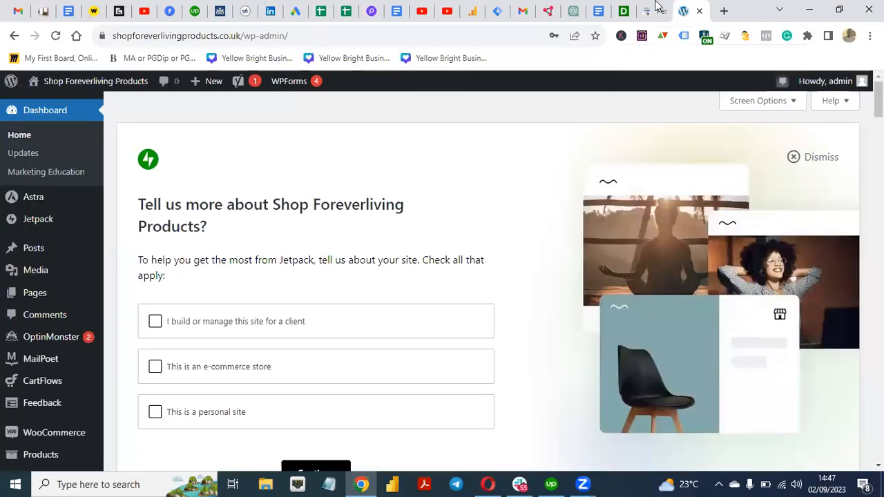
{"action": "left_click", "coordinate": [655, 7]}
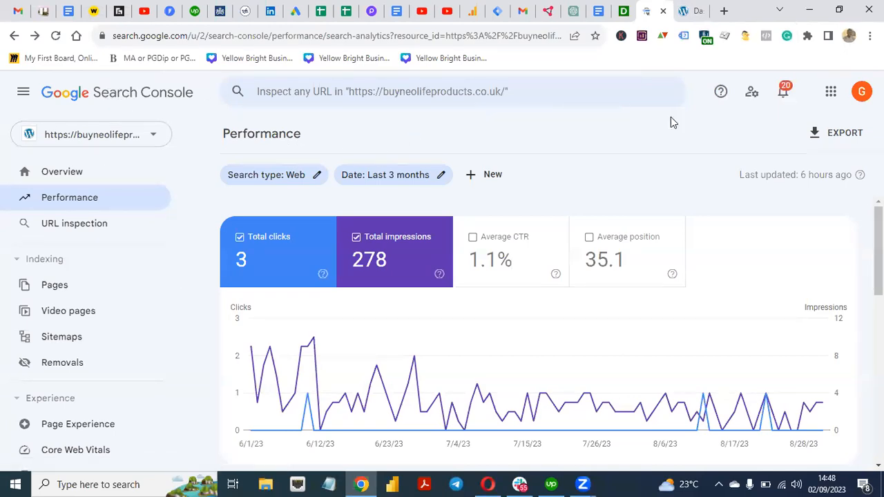
{"action": "left_click", "coordinate": [687, 11]}
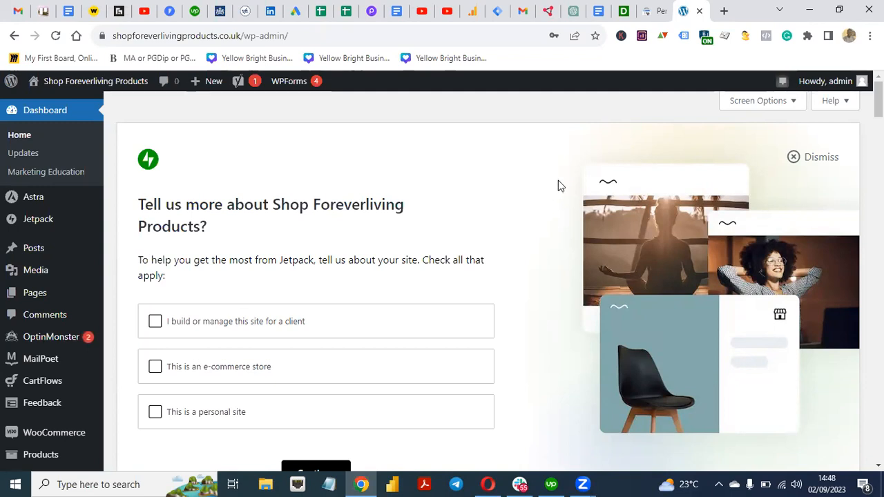
{"action": "left_click", "coordinate": [656, 7]}
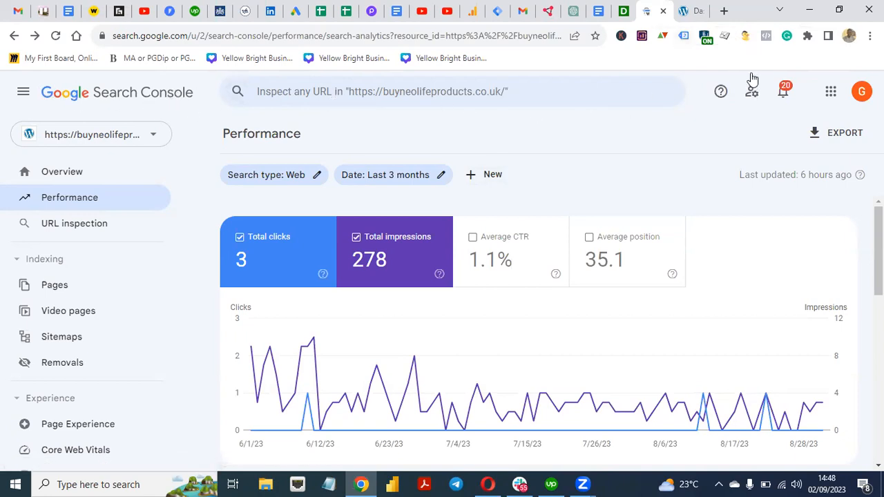
Search Google for "google search console" in a new tab and look through the results
{"action": "left_click", "coordinate": [723, 14]}
{"action": "type", "text": "goo"}
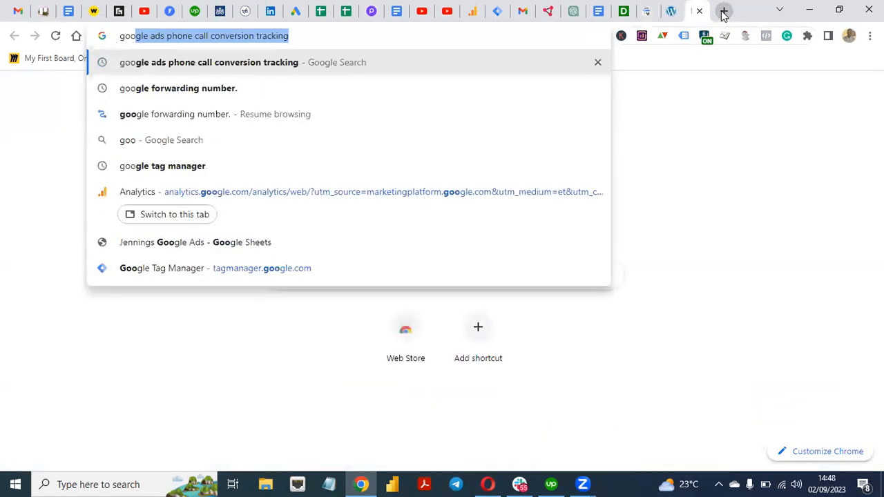
{"action": "type", "text": "gle sea"}
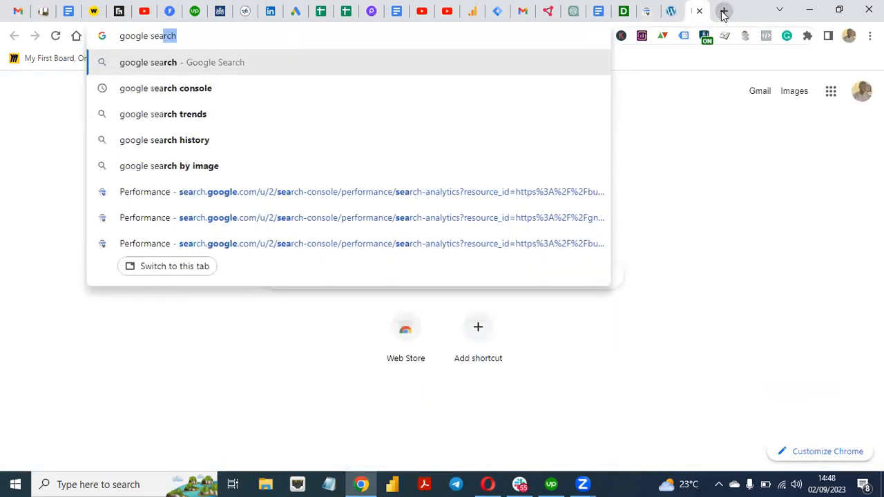
{"action": "left_click", "coordinate": [412, 84]}
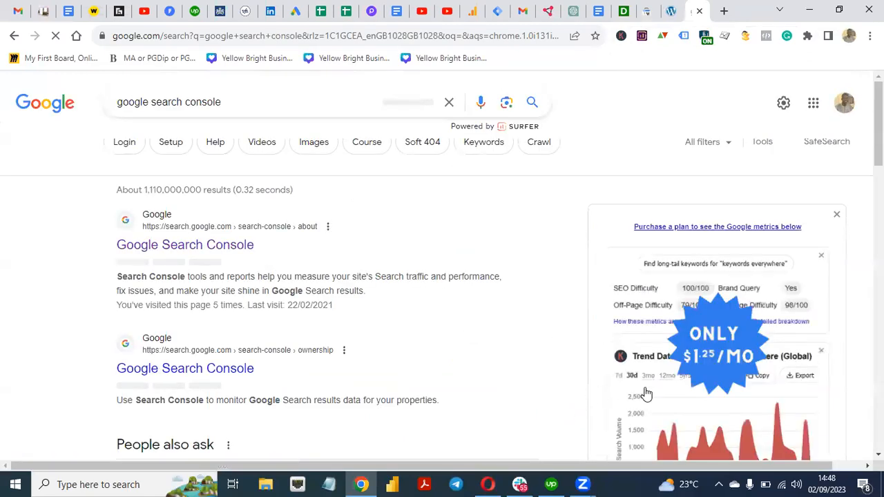
{"action": "scroll", "coordinate": [877, 125], "scroll_direction": "down", "scroll_amount": 4}
{"action": "scroll", "coordinate": [772, 277], "scroll_direction": "down", "scroll_amount": 2}
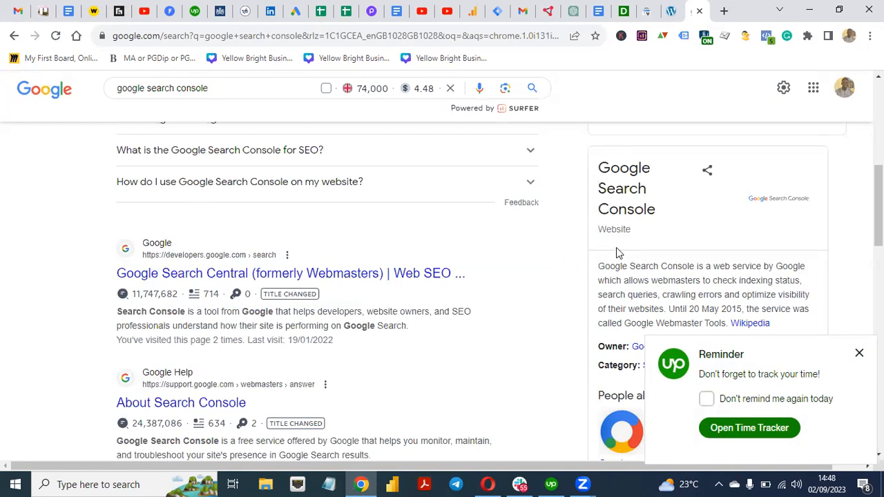
{"action": "scroll", "coordinate": [878, 200], "scroll_direction": "up", "scroll_amount": 2}
{"action": "scroll", "coordinate": [878, 172], "scroll_direction": "up", "scroll_amount": 4}
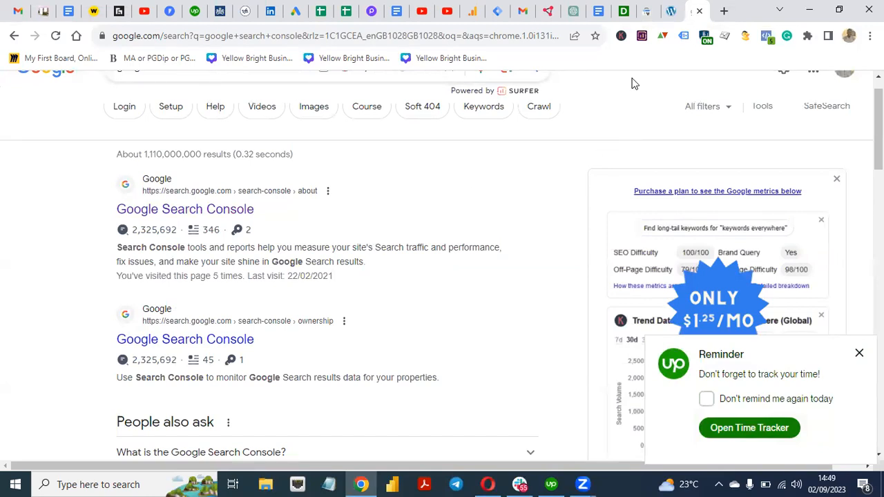
{"action": "left_click", "coordinate": [645, 11]}
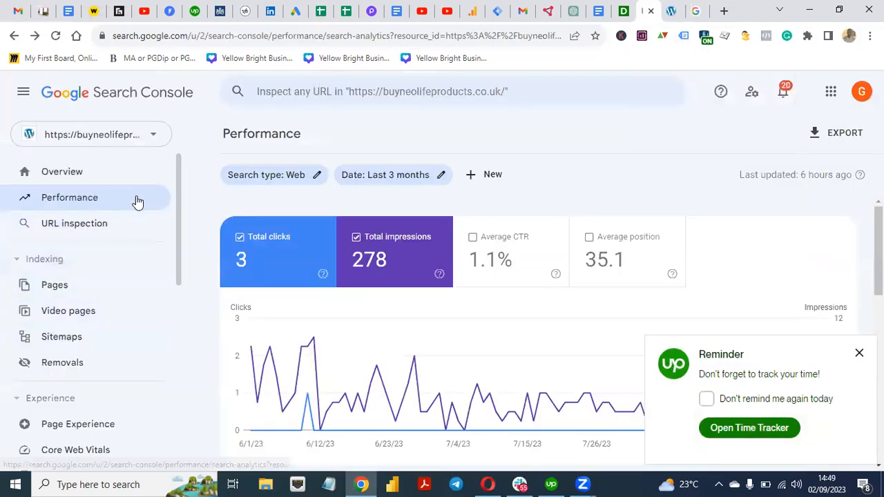
{"action": "left_click", "coordinate": [150, 144]}
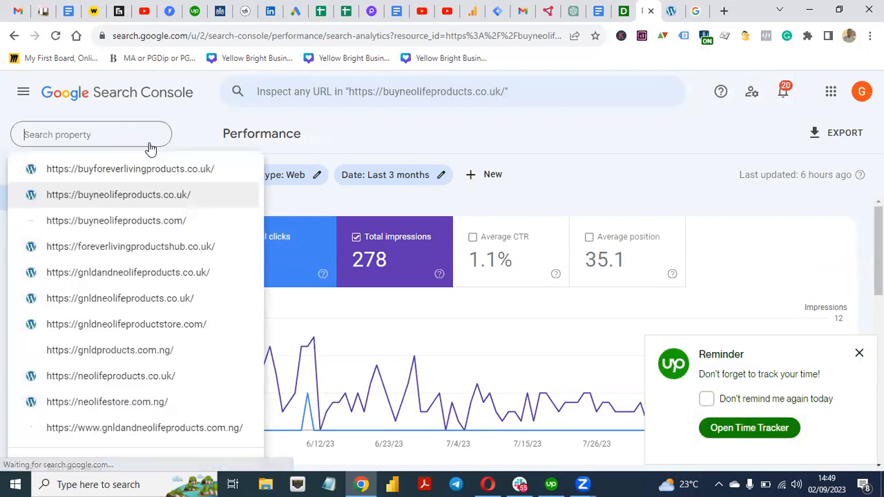
{"action": "left_click", "coordinate": [143, 428]}
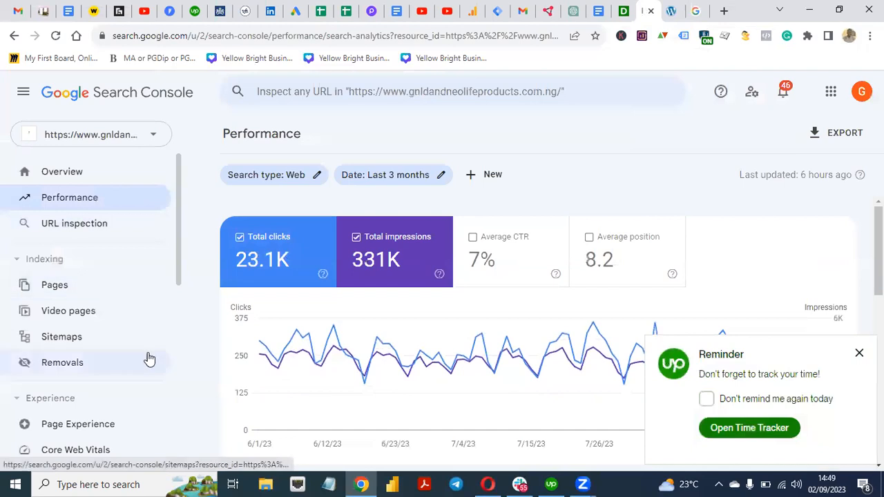
Examine the property's performance report, including total clicks, total impressions and the top queries, dismissing the time-tracking reminder
{"action": "scroll", "coordinate": [403, 290], "scroll_direction": "down", "scroll_amount": 5}
{"action": "scroll", "coordinate": [404, 290], "scroll_direction": "up", "scroll_amount": 5}
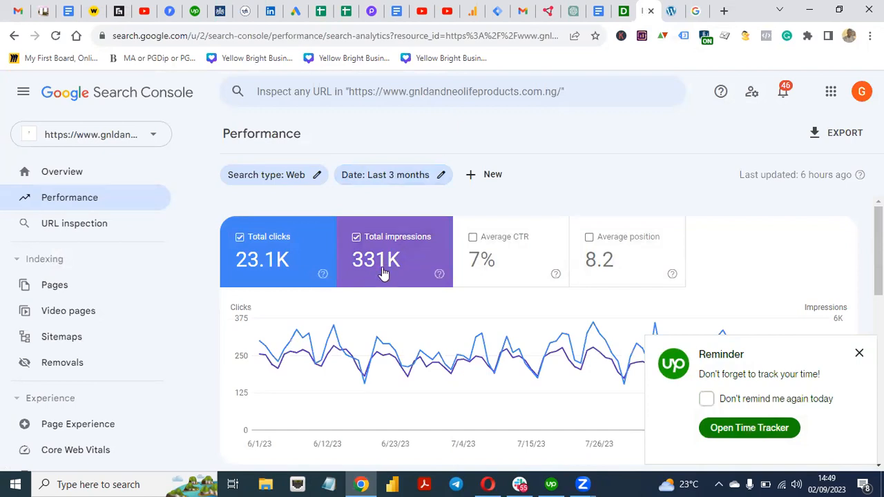
{"action": "scroll", "coordinate": [878, 251], "scroll_direction": "down", "scroll_amount": 5}
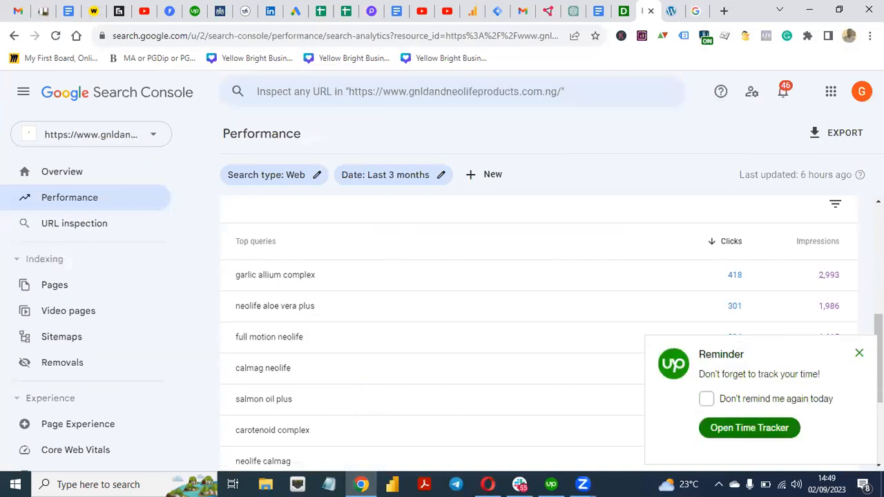
{"action": "left_click", "coordinate": [859, 352]}
{"action": "scroll", "coordinate": [759, 359], "scroll_direction": "down", "scroll_amount": 3}
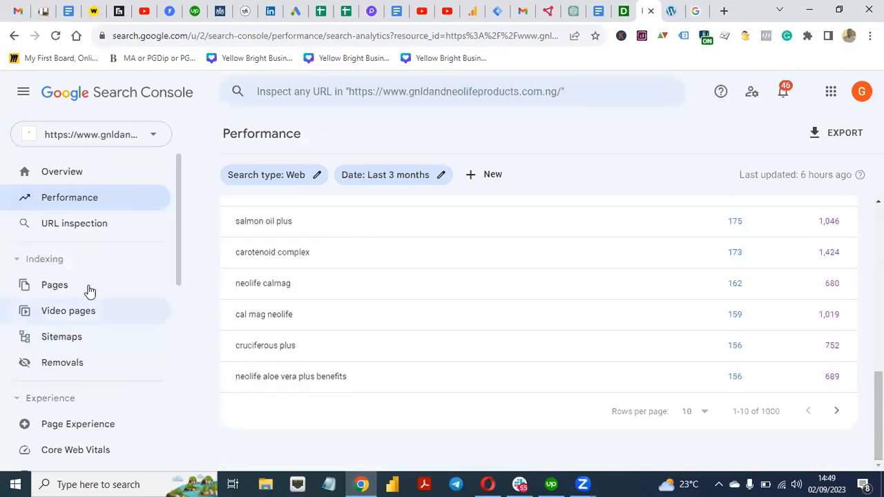
{"action": "left_click", "coordinate": [142, 136]}
{"action": "left_click", "coordinate": [184, 125]}
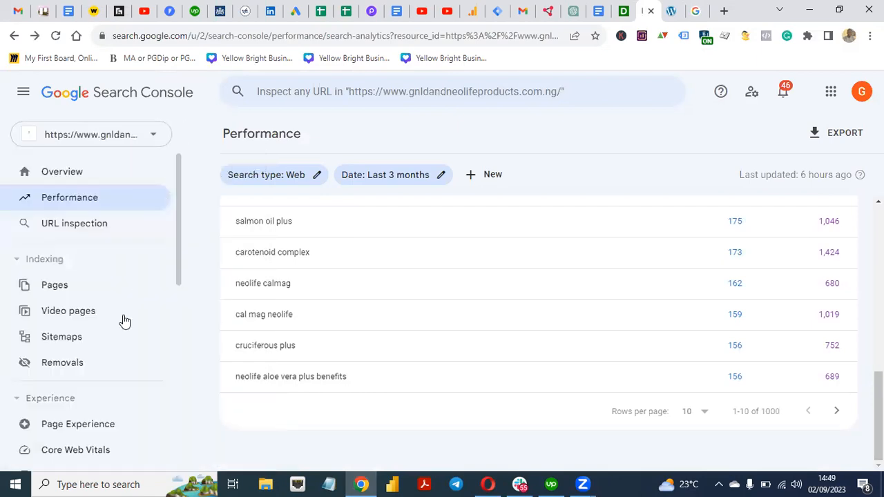
{"action": "left_click_drag", "start_coordinate": [878, 417], "coordinate": [878, 249]}
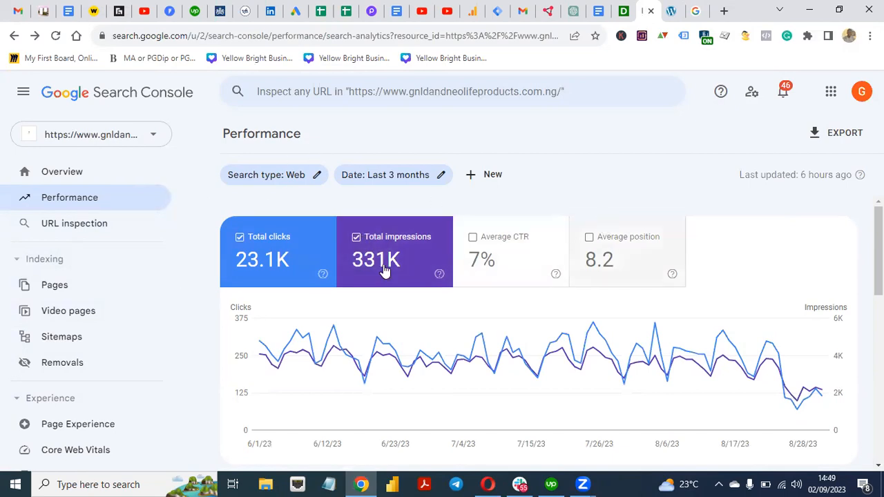
{"action": "mouse_move", "coordinate": [301, 269]}
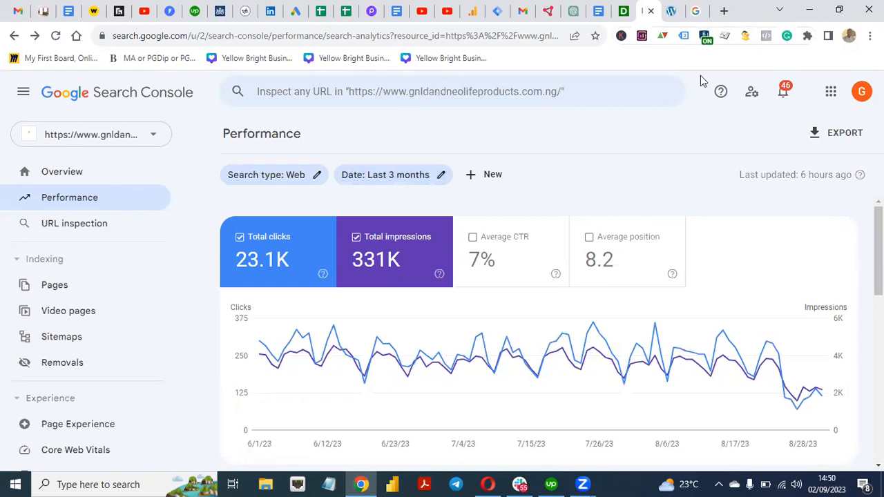
Open the Google Search Console about page from the Google search results
{"action": "left_click", "coordinate": [696, 11]}
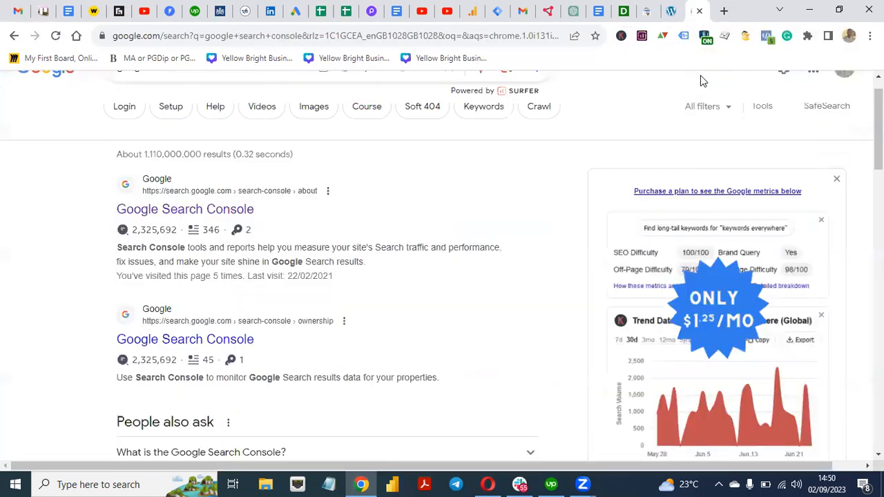
{"action": "scroll", "coordinate": [877, 131], "scroll_direction": "up", "scroll_amount": 1}
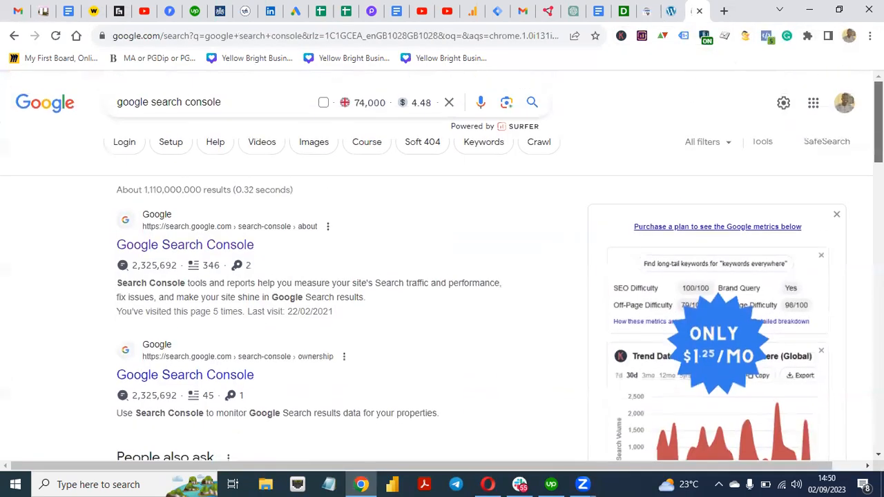
{"action": "left_click", "coordinate": [147, 252]}
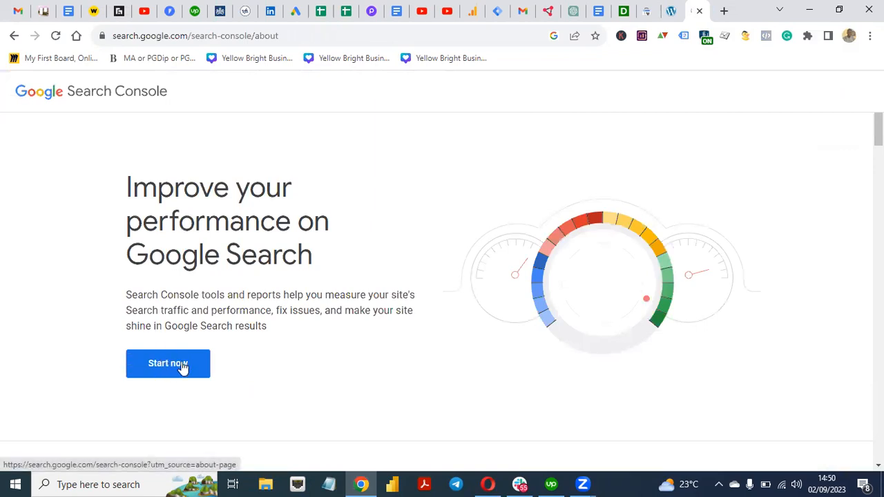
Start adding a new property in Search Console and look over the Domain and URL prefix property types
{"action": "left_click", "coordinate": [646, 11]}
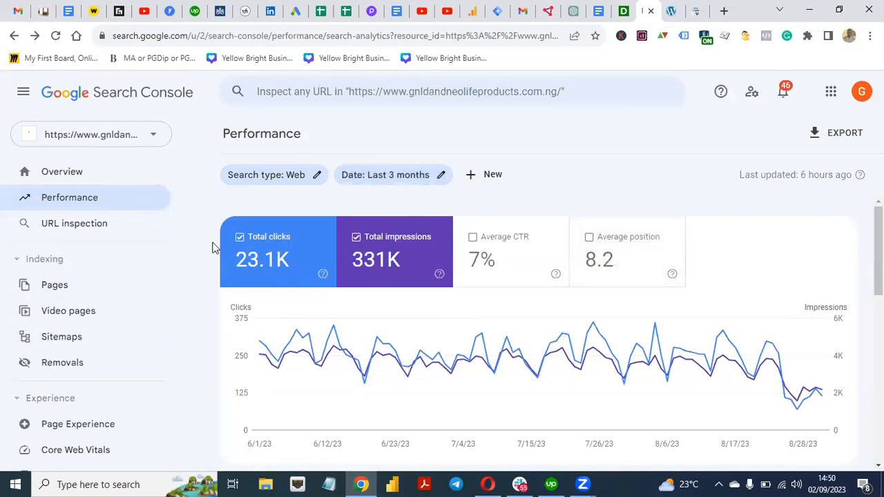
{"action": "left_click", "coordinate": [154, 135]}
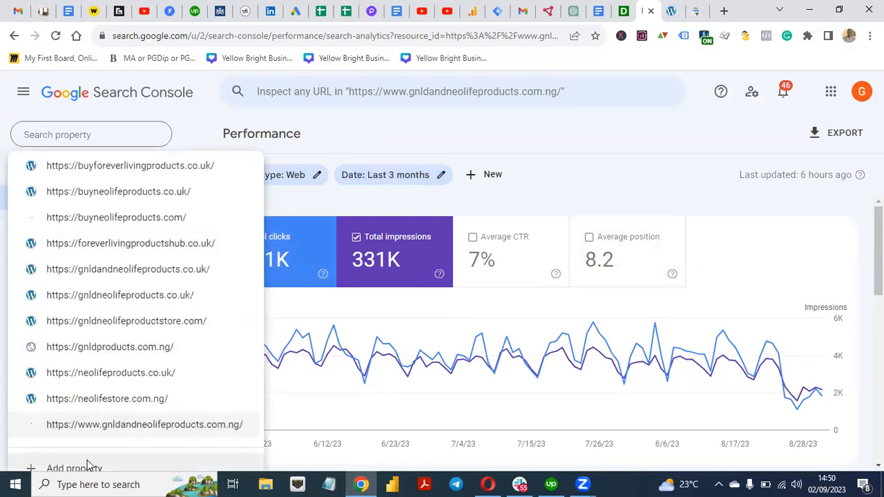
{"action": "left_click", "coordinate": [48, 470]}
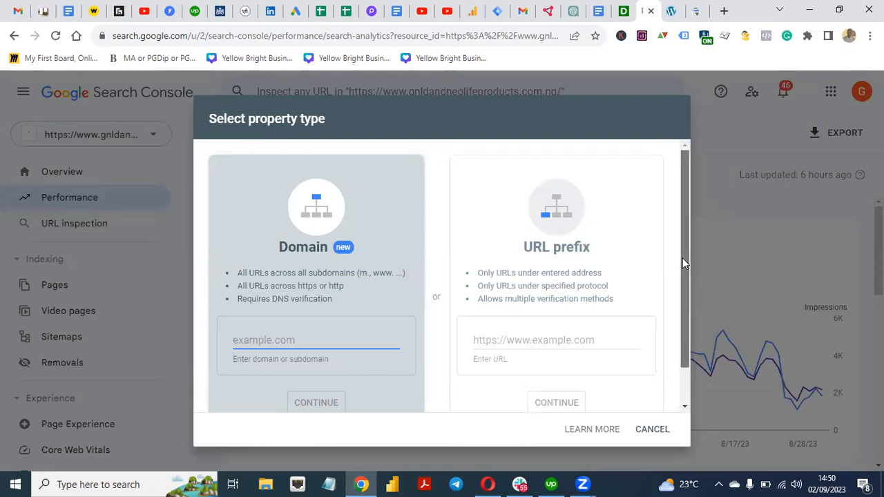
{"action": "left_click_drag", "start_coordinate": [682, 258], "coordinate": [682, 302]}
{"action": "left_click_drag", "start_coordinate": [686, 229], "coordinate": [683, 177]}
{"action": "left_click", "coordinate": [670, 10]}
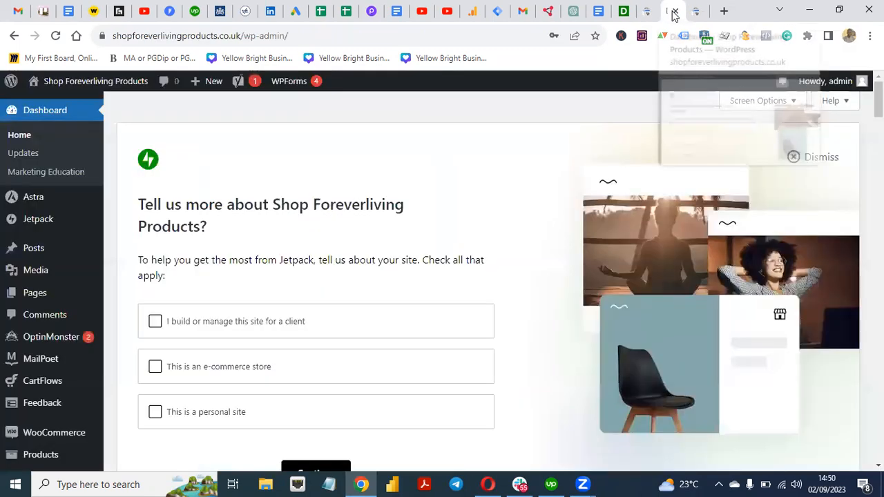
{"action": "left_click_drag", "start_coordinate": [246, 35], "coordinate": [115, 38]}
{"action": "left_click", "coordinate": [114, 35]}
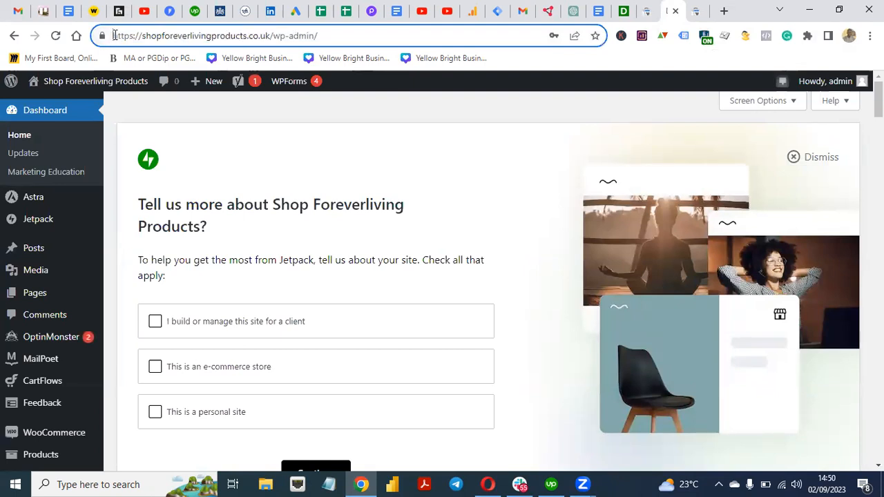
{"action": "left_click_drag", "start_coordinate": [114, 36], "coordinate": [221, 42]}
{"action": "key", "text": "ctrl+c"}
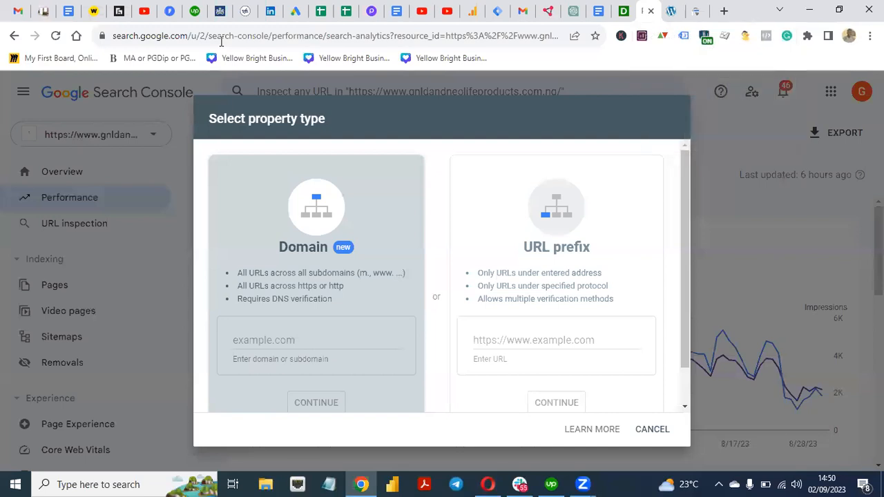
Enter the copied shopforeverlivingproducts.co.uk address as a URL prefix property and continue to ownership verification
{"action": "left_click", "coordinate": [644, 12]}
{"action": "left_click", "coordinate": [496, 339]}
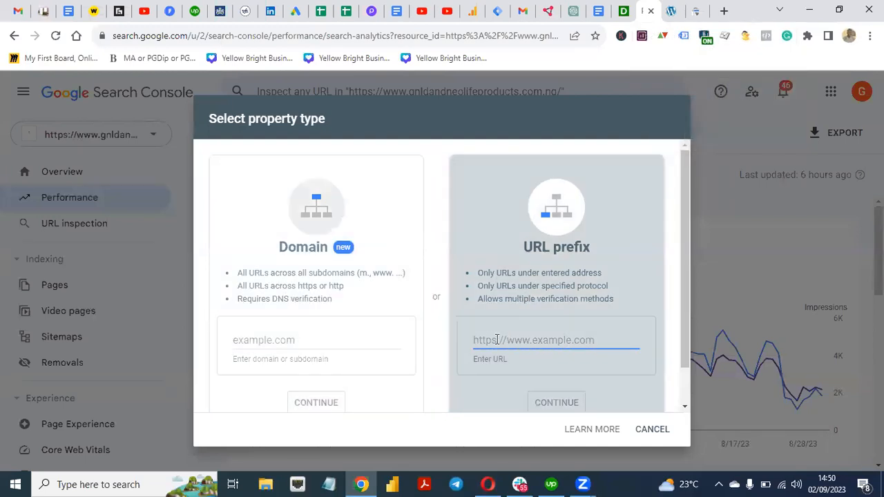
{"action": "key", "text": "ctrl+v"}
{"action": "left_click_drag", "start_coordinate": [686, 338], "coordinate": [688, 383]}
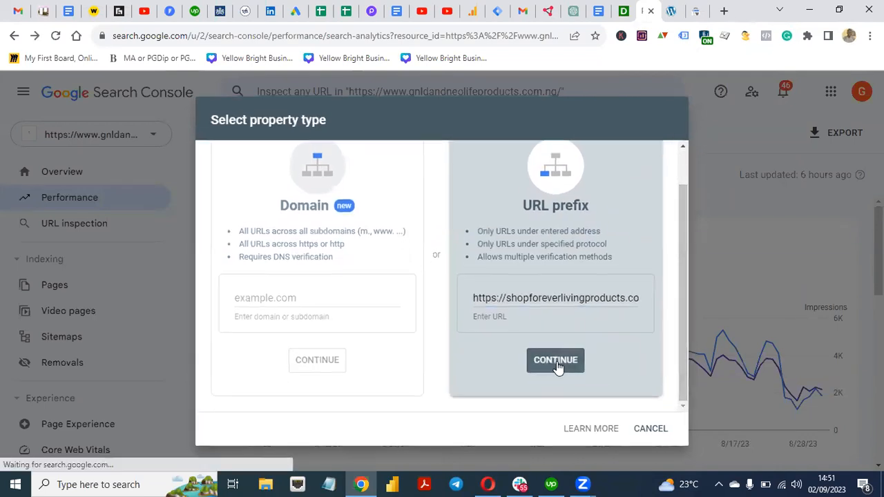
{"action": "left_click", "coordinate": [556, 361]}
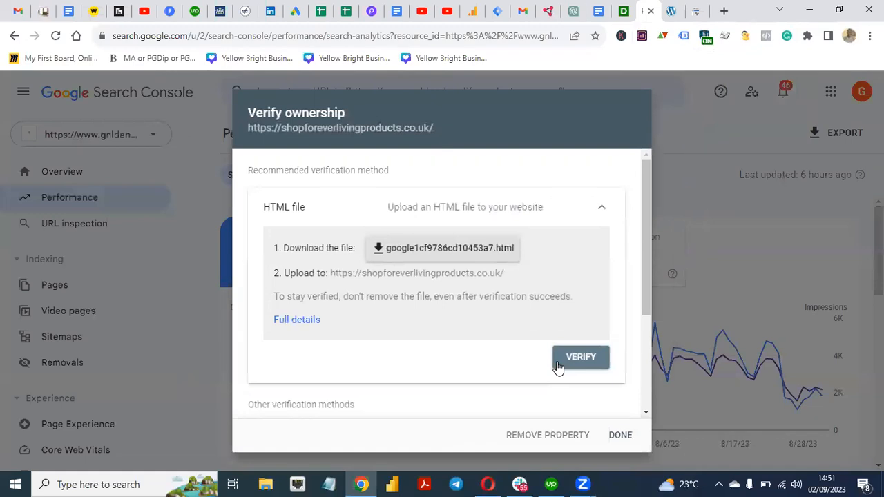
Look over the ownership verification methods and view the HTML file method's full details help page in a separate tab
{"action": "left_click_drag", "start_coordinate": [643, 267], "coordinate": [640, 236]}
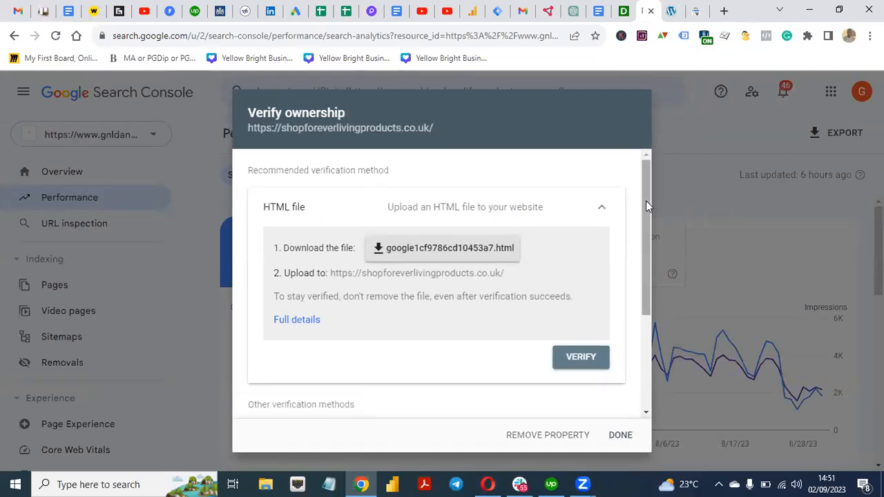
{"action": "left_click_drag", "start_coordinate": [644, 190], "coordinate": [647, 299]}
{"action": "scroll", "coordinate": [635, 221], "scroll_direction": "up", "scroll_amount": 2}
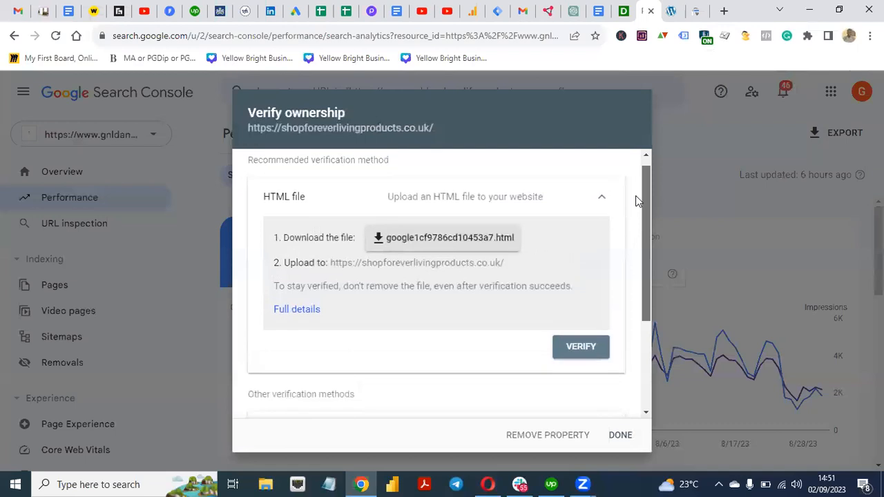
{"action": "left_click_drag", "start_coordinate": [642, 199], "coordinate": [644, 170]}
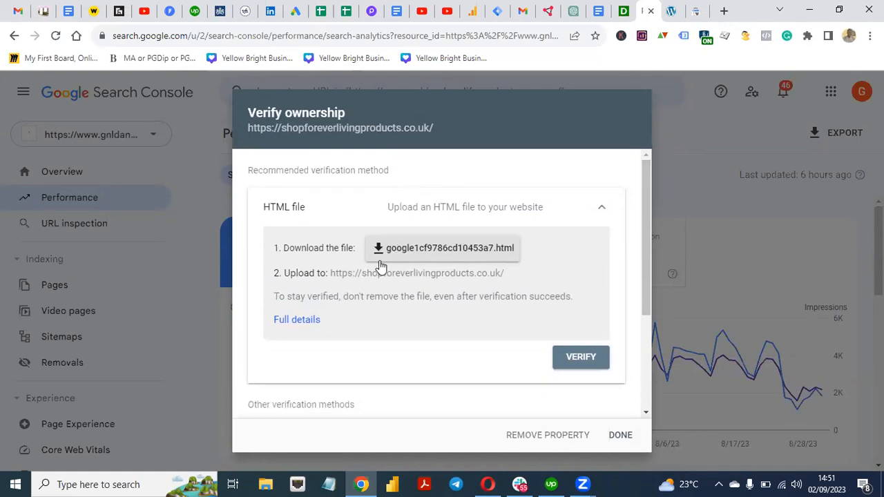
{"action": "right_click", "coordinate": [306, 322]}
{"action": "left_click", "coordinate": [345, 325]}
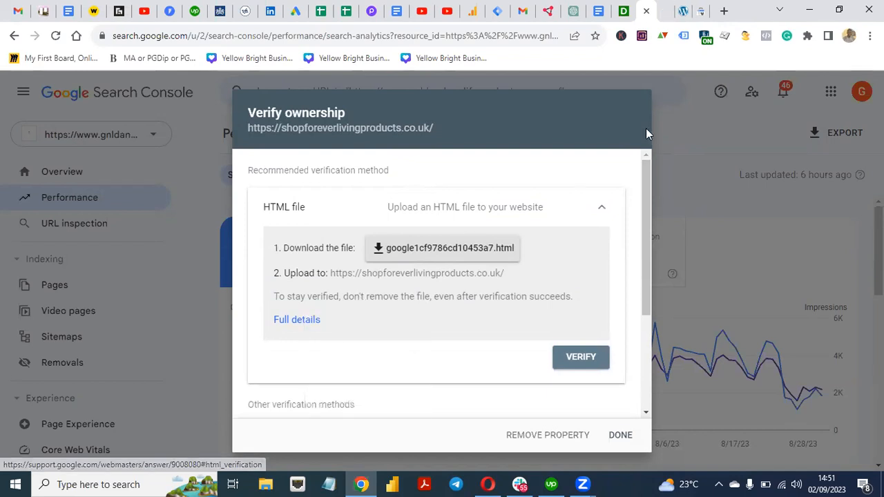
{"action": "left_click", "coordinate": [664, 12]}
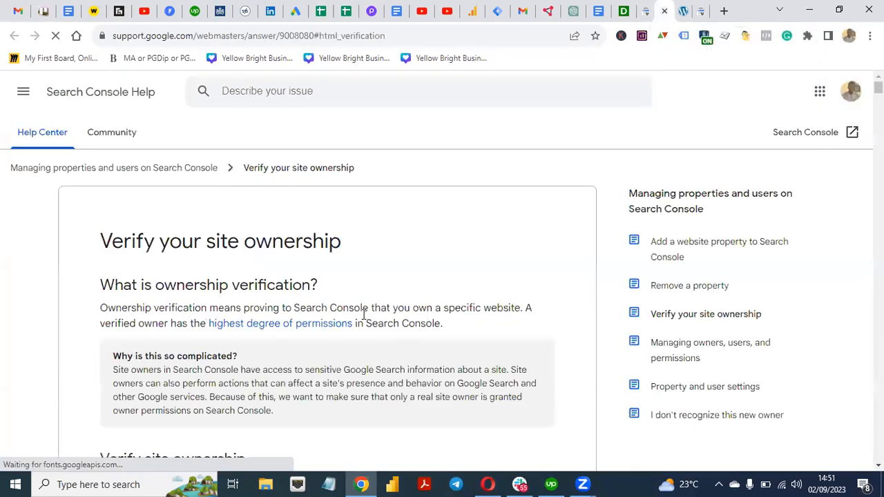
{"action": "left_click_drag", "start_coordinate": [877, 124], "coordinate": [878, 98]}
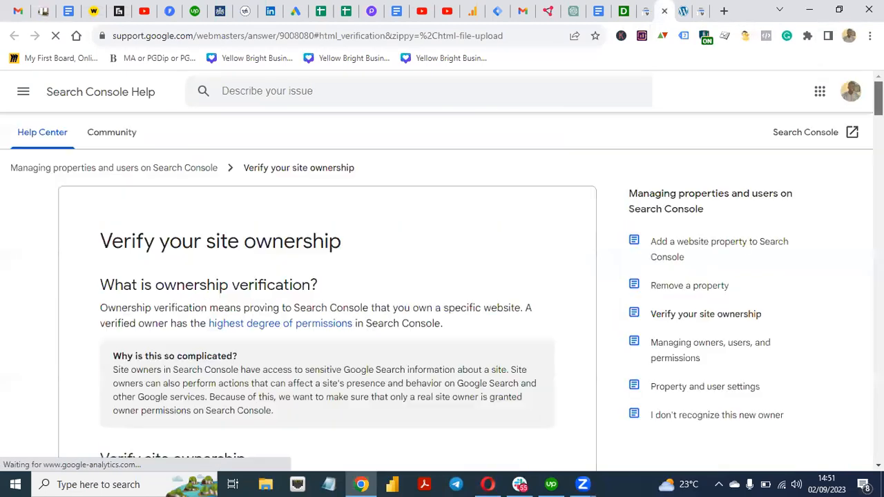
{"action": "left_click", "coordinate": [652, 13]}
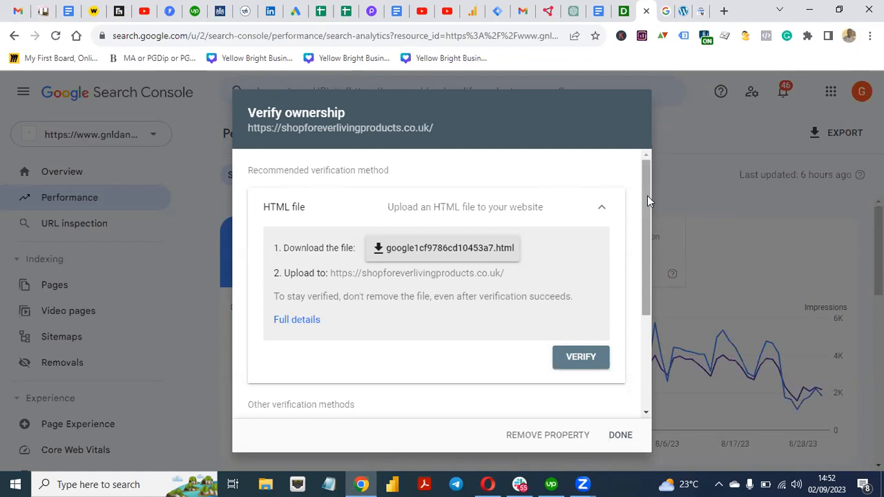
Expand the HTML tag verification method, copy its meta tag and check the WordPress dashboard
{"action": "left_click_drag", "start_coordinate": [647, 195], "coordinate": [648, 316]}
{"action": "left_click", "coordinate": [597, 296]}
{"action": "scroll", "coordinate": [648, 316], "scroll_direction": "down", "scroll_amount": 1}
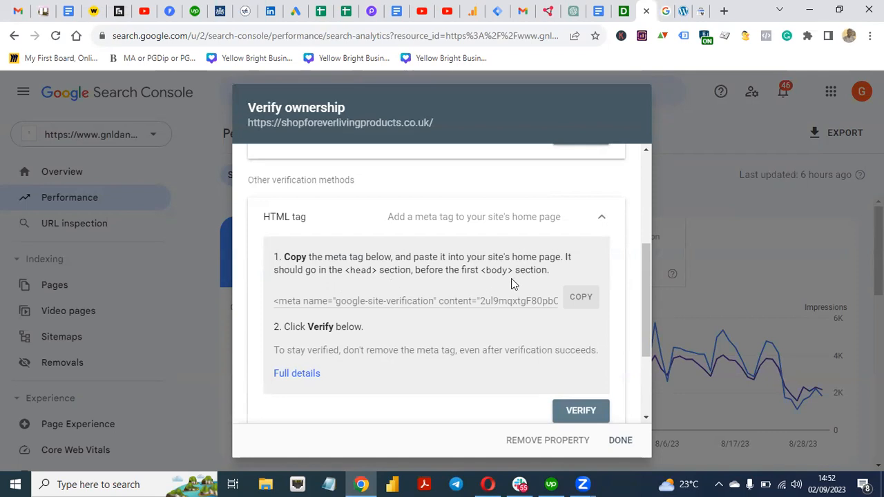
{"action": "left_click", "coordinate": [581, 298]}
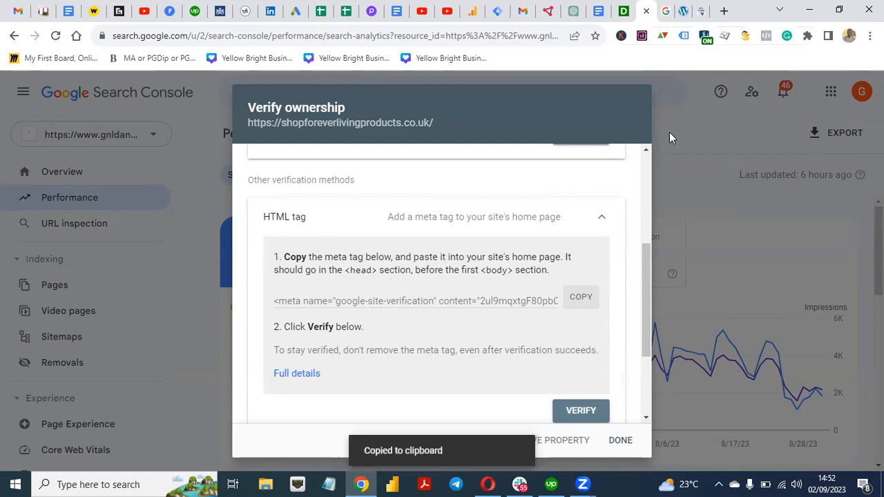
{"action": "left_click", "coordinate": [681, 12]}
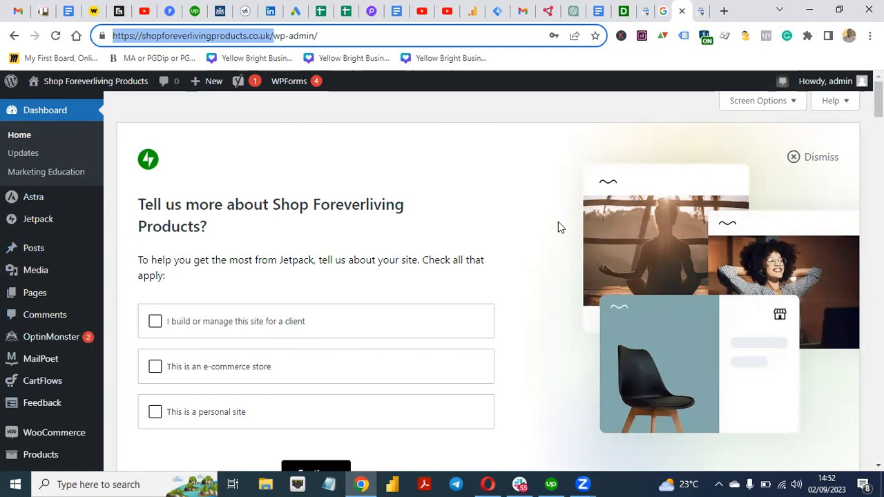
{"action": "left_click", "coordinate": [648, 9]}
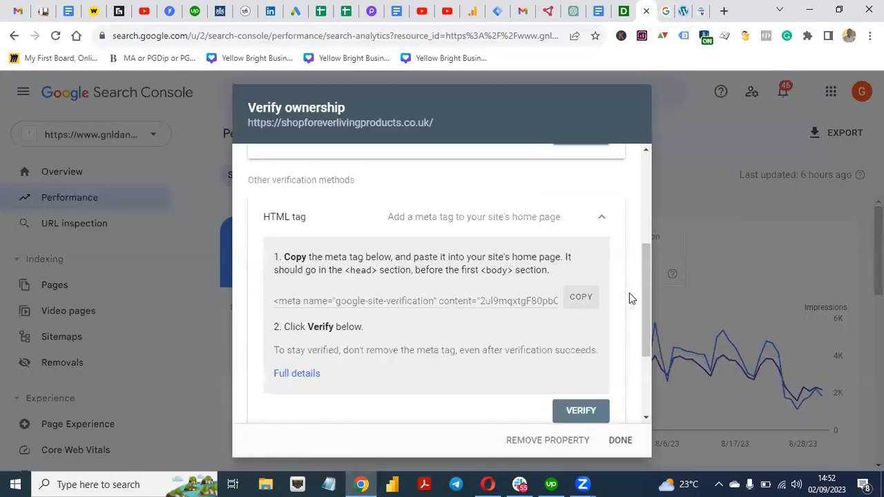
Review the requirements of the Google Analytics and Google Tag Manager verification methods, and collapse both
{"action": "left_click", "coordinate": [600, 219]}
{"action": "left_click", "coordinate": [582, 339]}
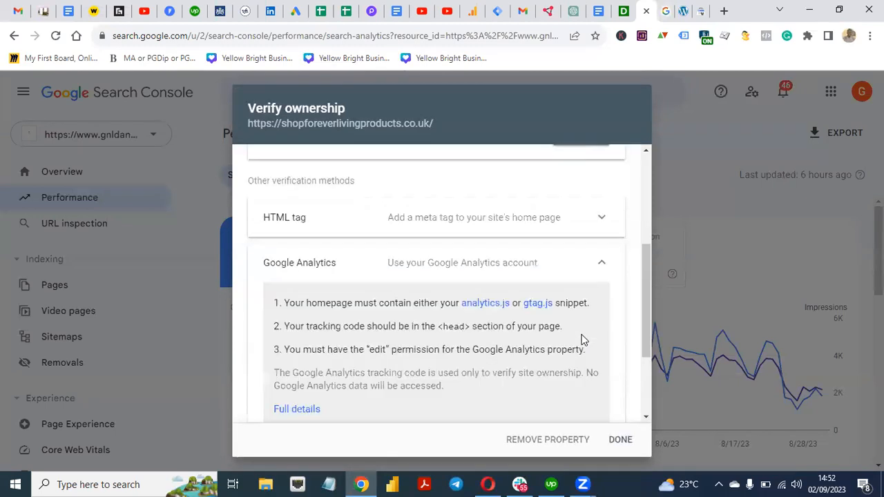
{"action": "mouse_move", "coordinate": [644, 306]}
{"action": "left_mouse_down"}
{"action": "mouse_move", "coordinate": [644, 334]}
{"action": "mouse_move", "coordinate": [645, 299]}
{"action": "left_mouse_up"}
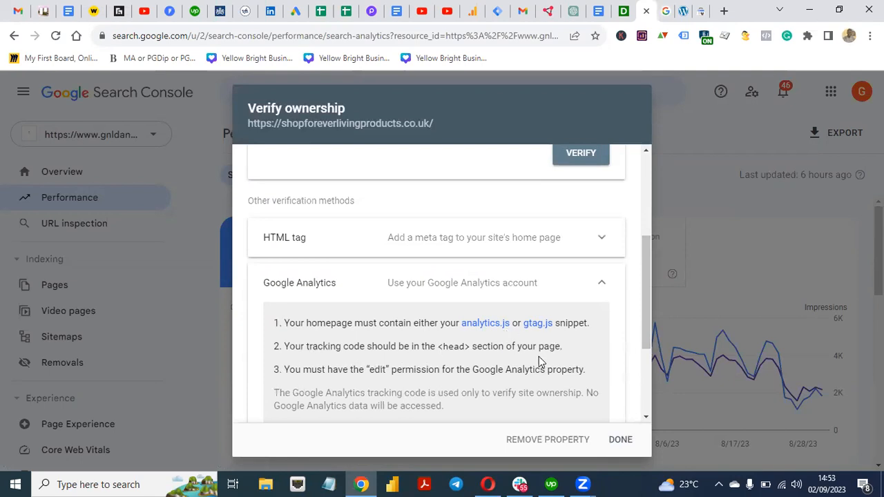
{"action": "left_click_drag", "start_coordinate": [643, 327], "coordinate": [626, 401]}
{"action": "left_click", "coordinate": [598, 368]}
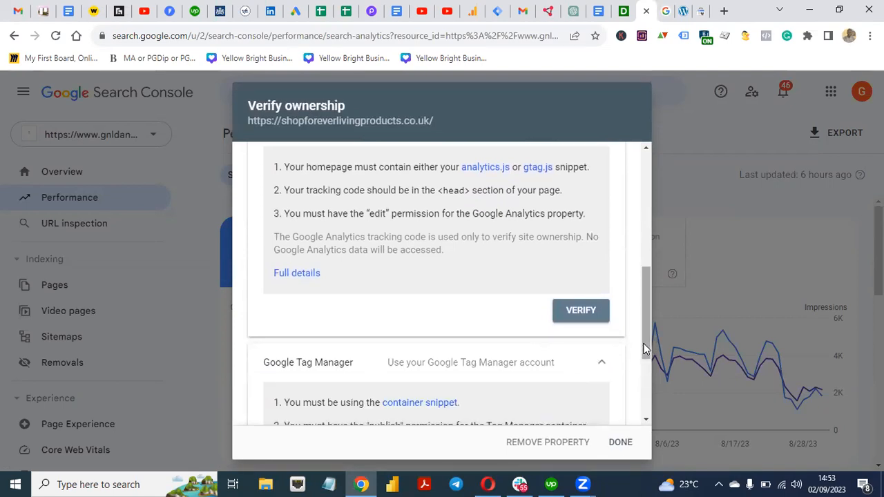
{"action": "scroll", "coordinate": [642, 369], "scroll_direction": "down", "scroll_amount": 2}
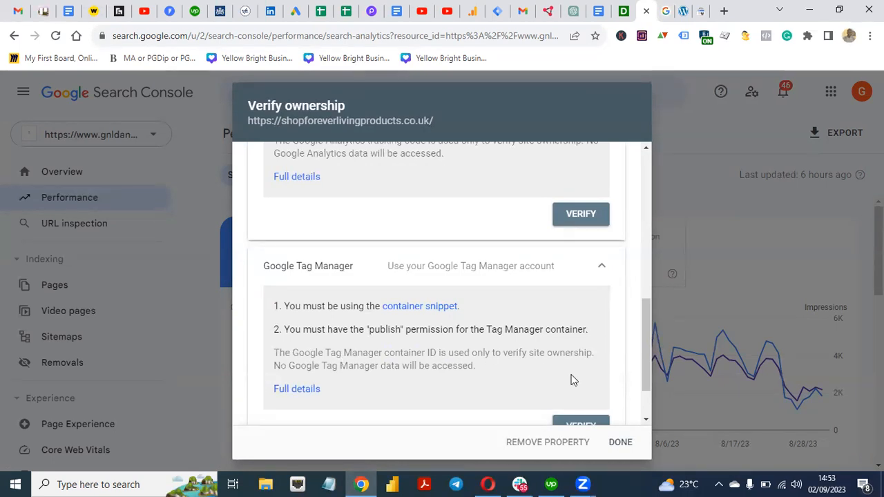
{"action": "left_click_drag", "start_coordinate": [643, 349], "coordinate": [643, 295]}
{"action": "left_click", "coordinate": [597, 316]}
{"action": "left_click", "coordinate": [597, 221]}
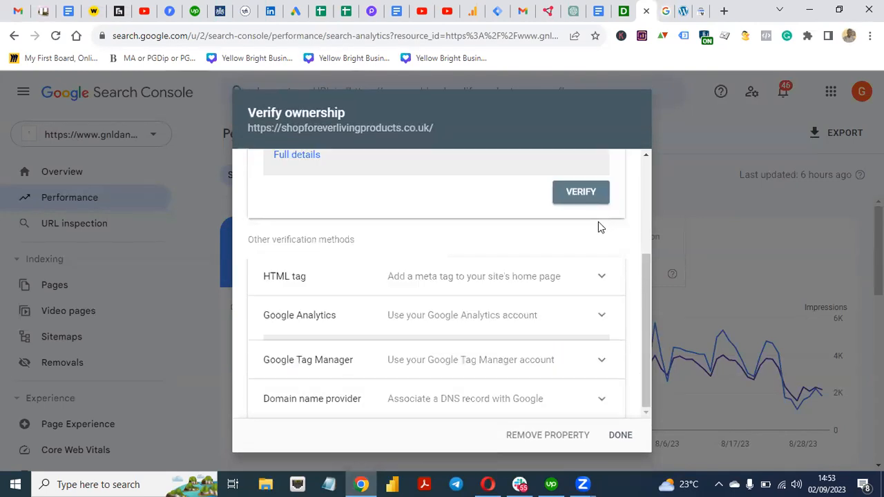
Reopen the HTML tag verification method, compare it with the HTML file method and copy the meta tag
{"action": "left_click", "coordinate": [601, 284]}
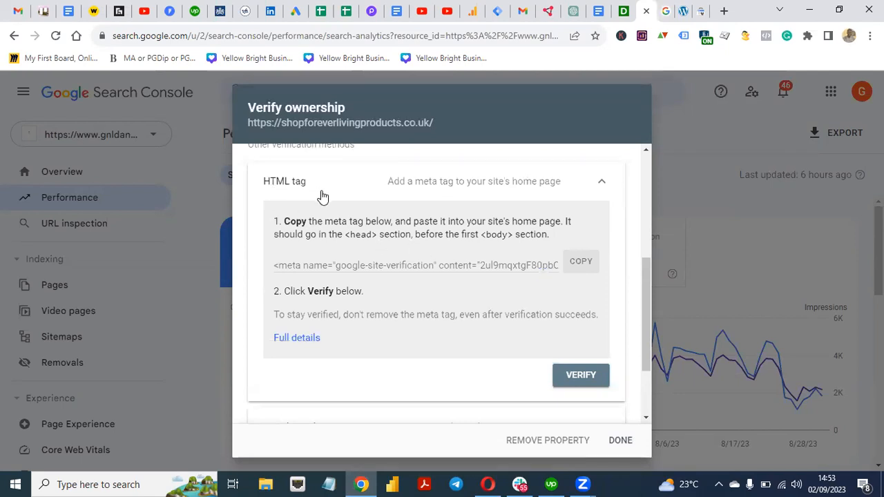
{"action": "left_click_drag", "start_coordinate": [645, 318], "coordinate": [638, 213]}
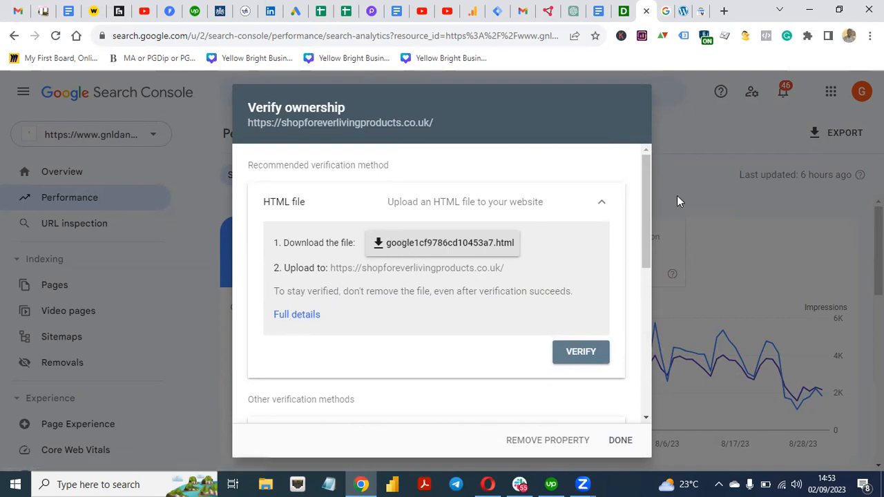
{"action": "left_click_drag", "start_coordinate": [642, 205], "coordinate": [636, 277]}
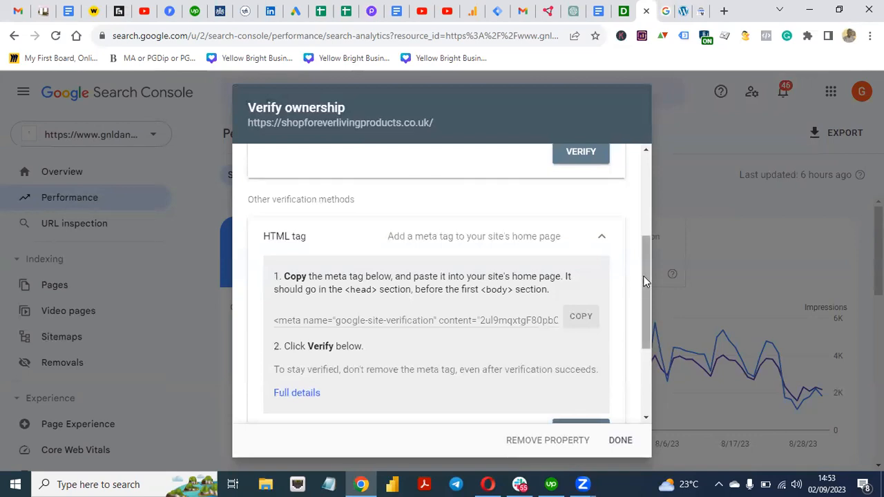
{"action": "left_click_drag", "start_coordinate": [643, 275], "coordinate": [642, 284]}
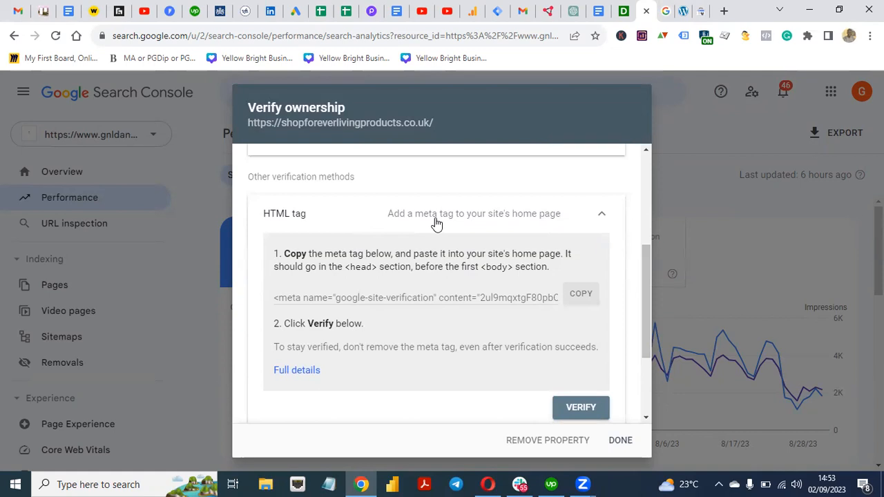
{"action": "left_click", "coordinate": [579, 298]}
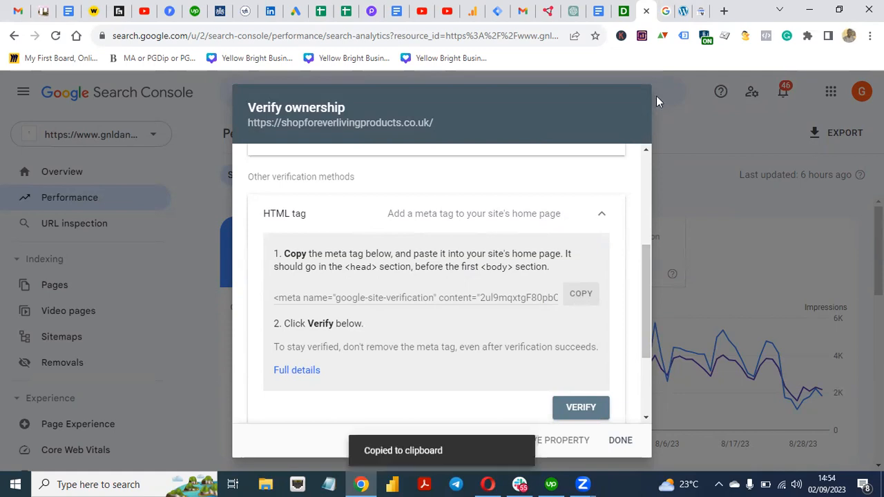
Switch to the WordPress dashboard, dismiss the New! Popular Apps notice and open the Theme File Editor
{"action": "left_click", "coordinate": [683, 12]}
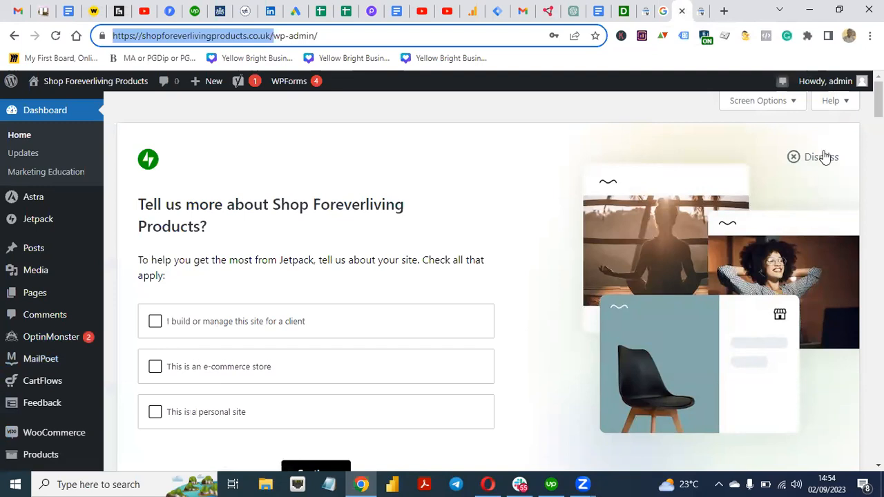
{"action": "left_click_drag", "start_coordinate": [878, 100], "coordinate": [878, 136]}
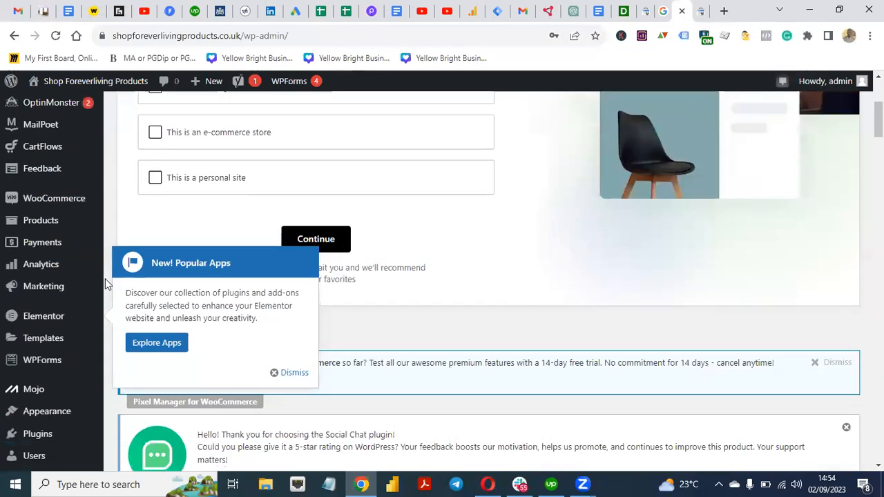
{"action": "mouse_move", "coordinate": [39, 414]}
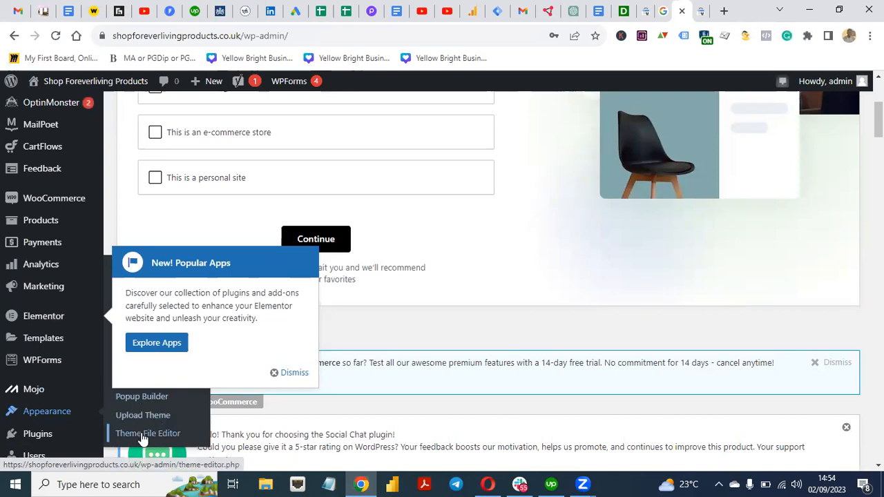
{"action": "left_click", "coordinate": [290, 372]}
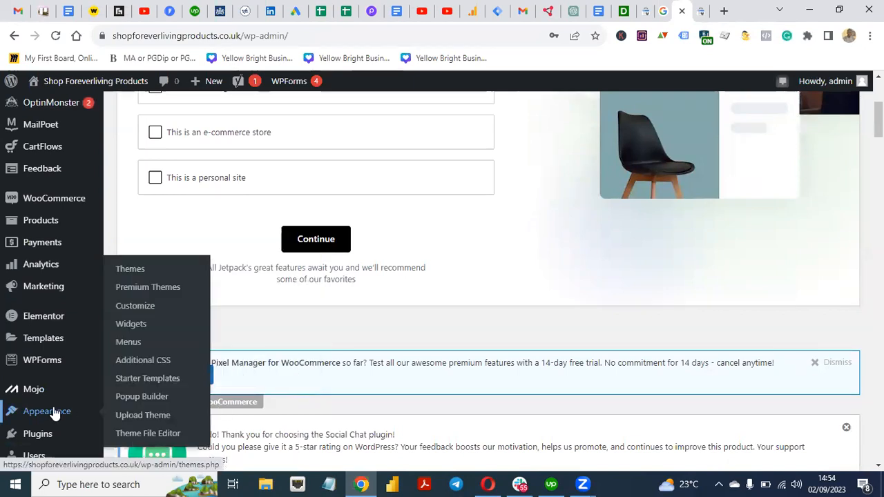
{"action": "left_click", "coordinate": [149, 437]}
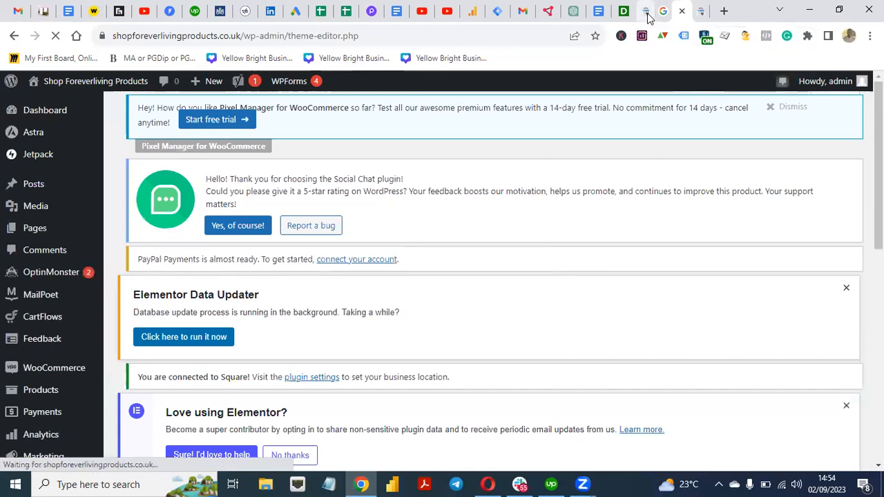
Copy the HTML tag method's meta tag again in Search Console and return to the WordPress theme editor
{"action": "left_click", "coordinate": [643, 11]}
{"action": "left_click", "coordinate": [582, 295]}
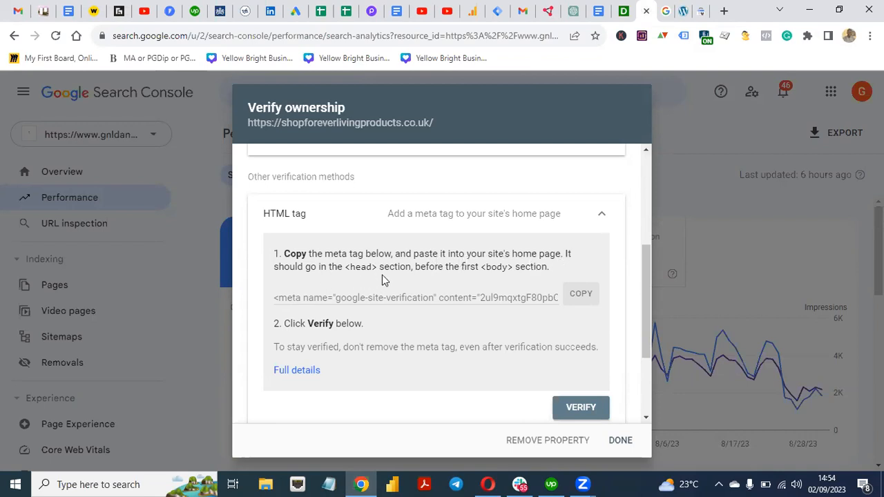
{"action": "left_click", "coordinate": [686, 12]}
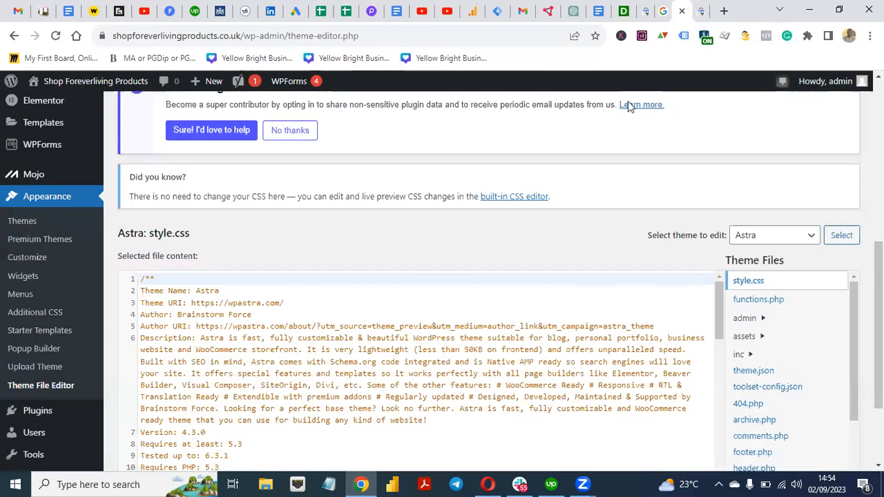
Open the Astra theme's header.php for editing and go to its head section
{"action": "scroll", "coordinate": [317, 312], "scroll_direction": "down", "scroll_amount": 1}
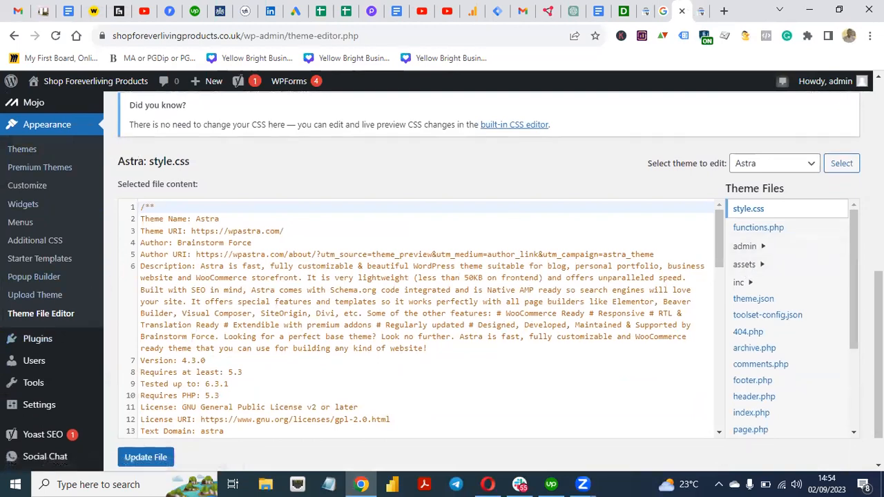
{"action": "left_click_drag", "start_coordinate": [859, 239], "coordinate": [858, 299]}
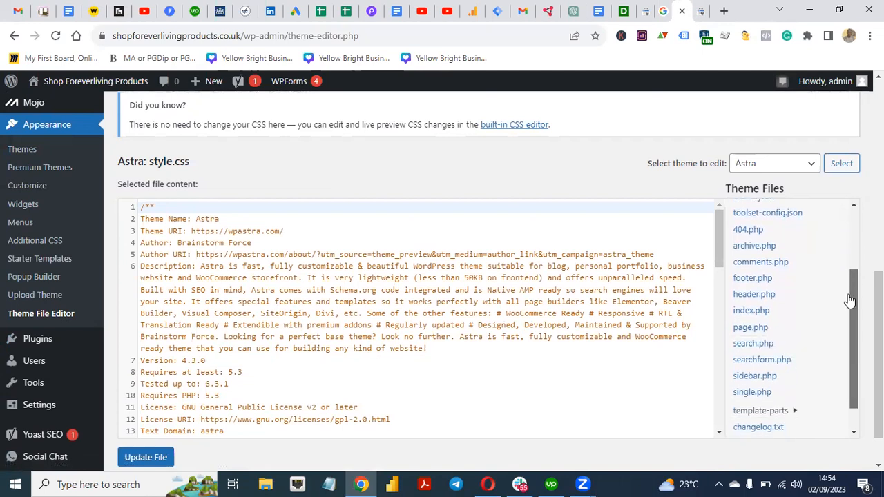
{"action": "left_click", "coordinate": [738, 297]}
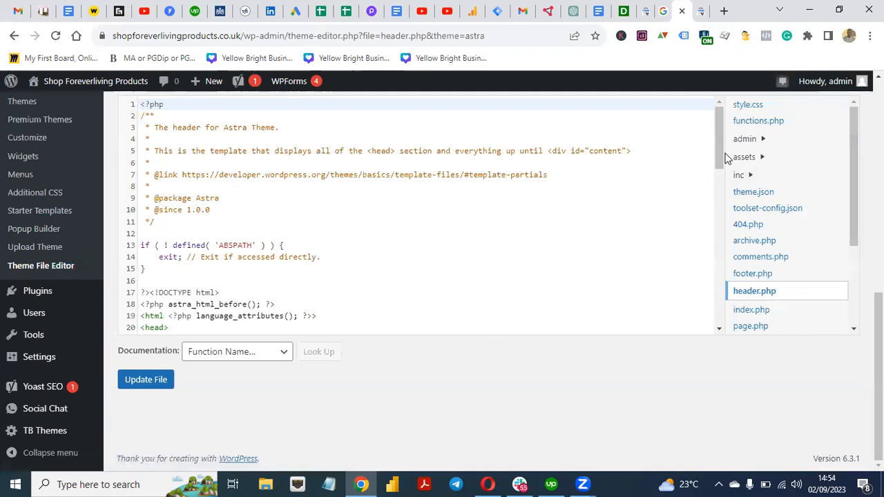
{"action": "left_click_drag", "start_coordinate": [720, 157], "coordinate": [686, 209]}
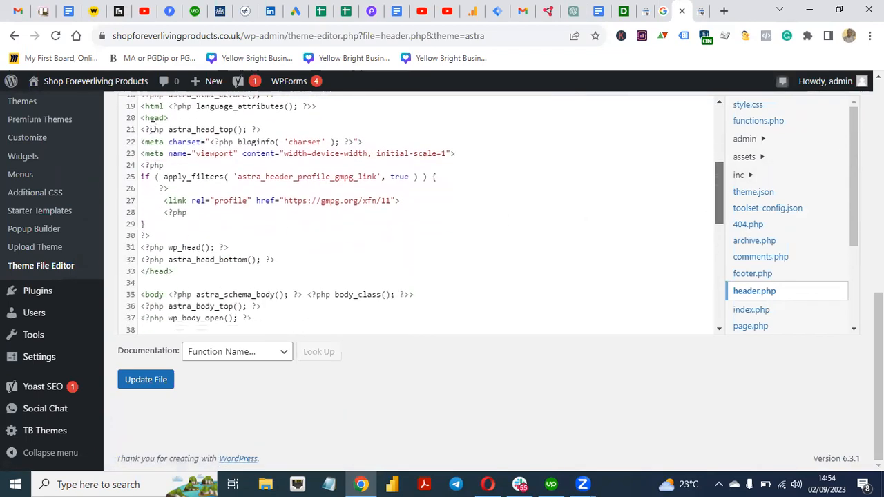
Check the meta tag placement instructions in Search Console and locate the opening <head> tag in header.php
{"action": "left_click", "coordinate": [642, 11]}
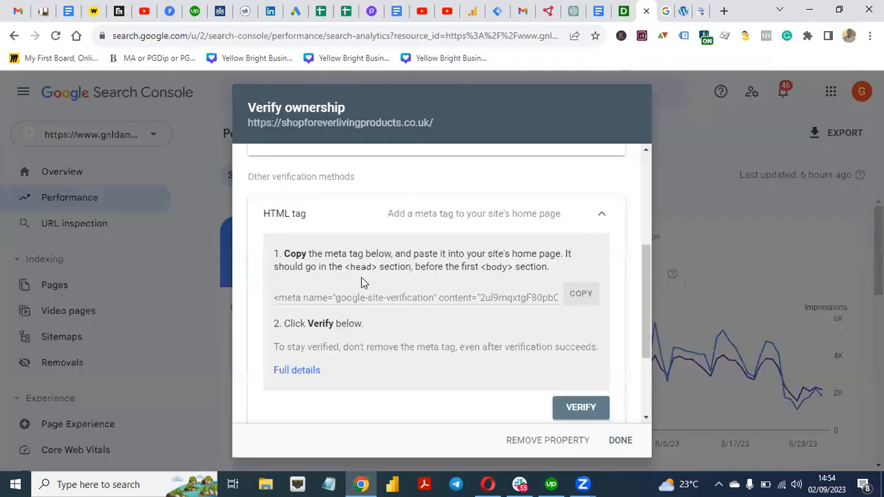
{"action": "left_click", "coordinate": [682, 11]}
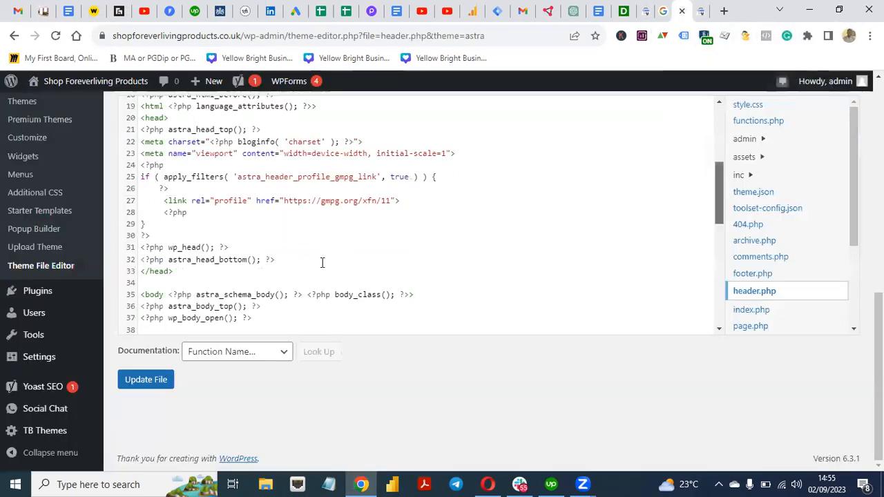
{"action": "left_click", "coordinate": [147, 118]}
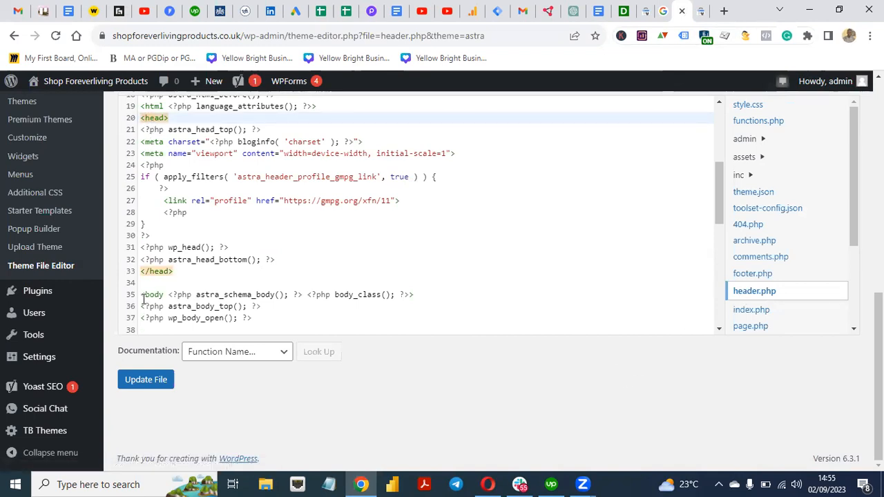
{"action": "left_click", "coordinate": [282, 262]}
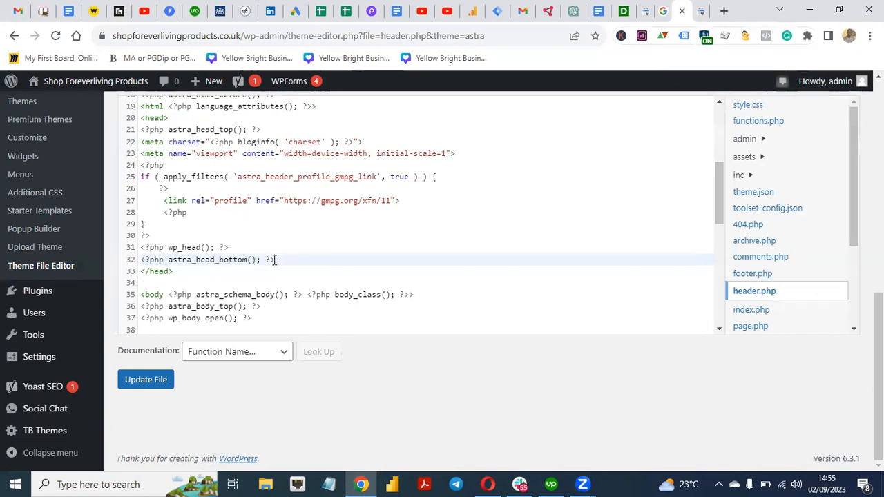
{"action": "key", "text": "Return"}
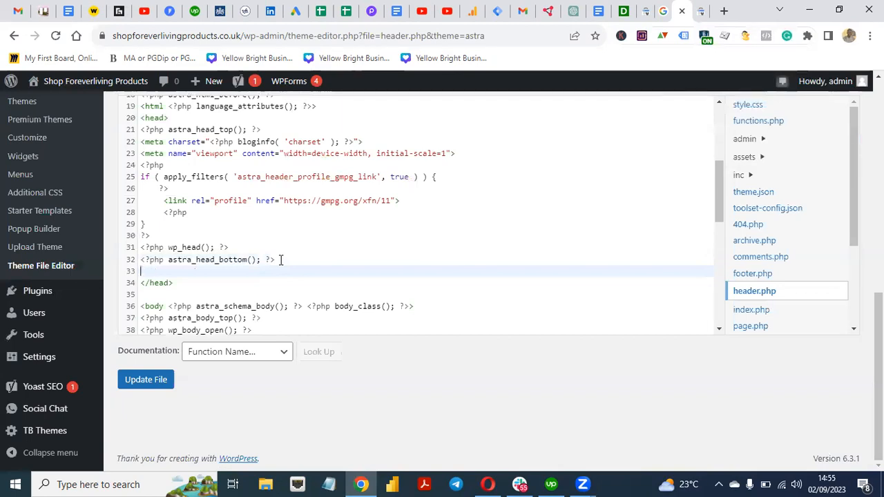
{"action": "key", "text": "BackSpace"}
{"action": "key", "text": "BackSpace"}
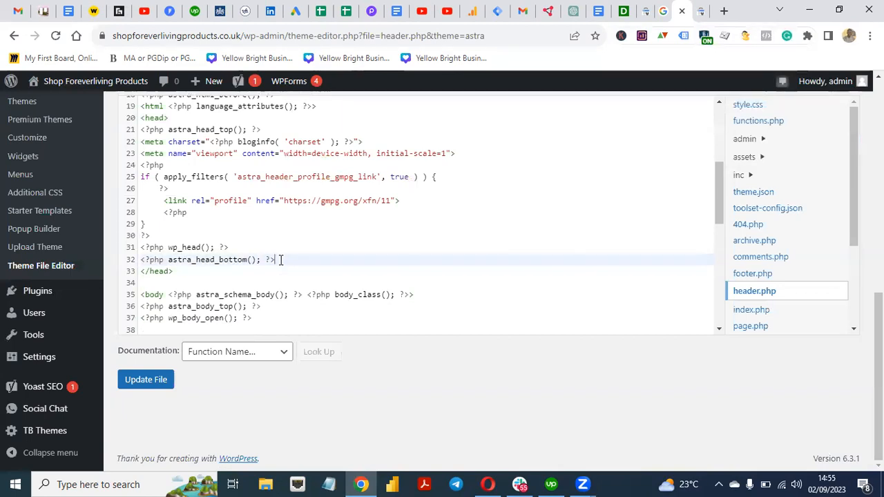
{"action": "key", "text": "Return"}
{"action": "left_click", "coordinate": [280, 260]}
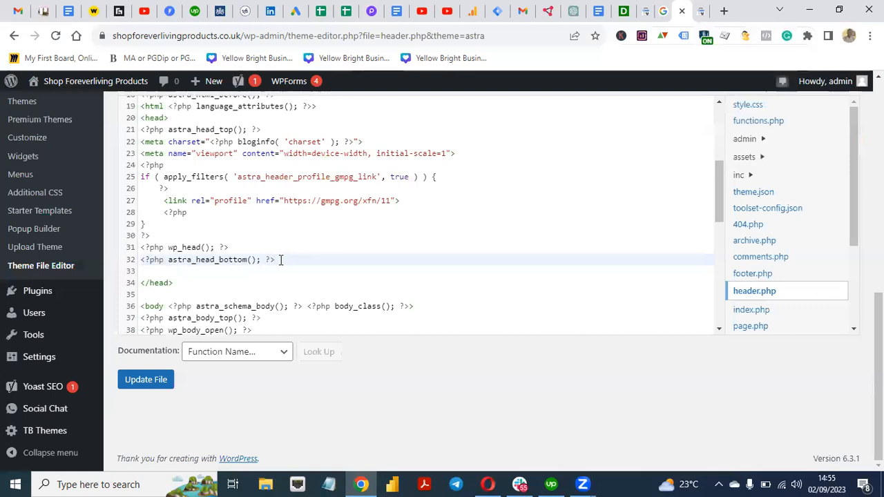
{"action": "left_click", "coordinate": [191, 273]}
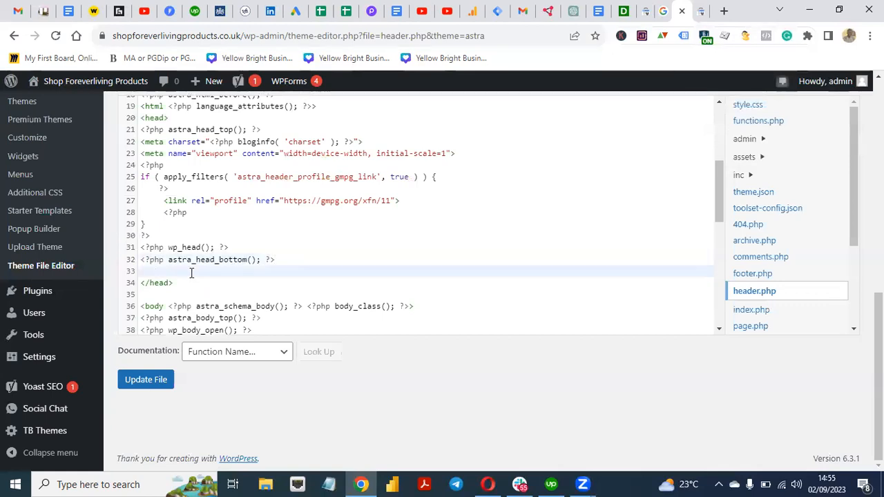
{"action": "key", "text": "BackSpace"}
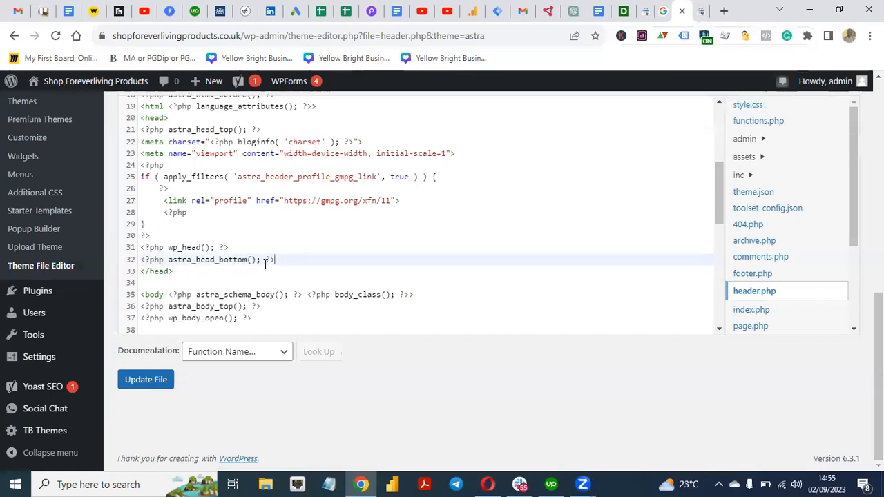
Paste the copied Google site verification meta tag on a new line after astra_head_bottom() before </head>, and update header.php
{"action": "key", "text": "Return"}
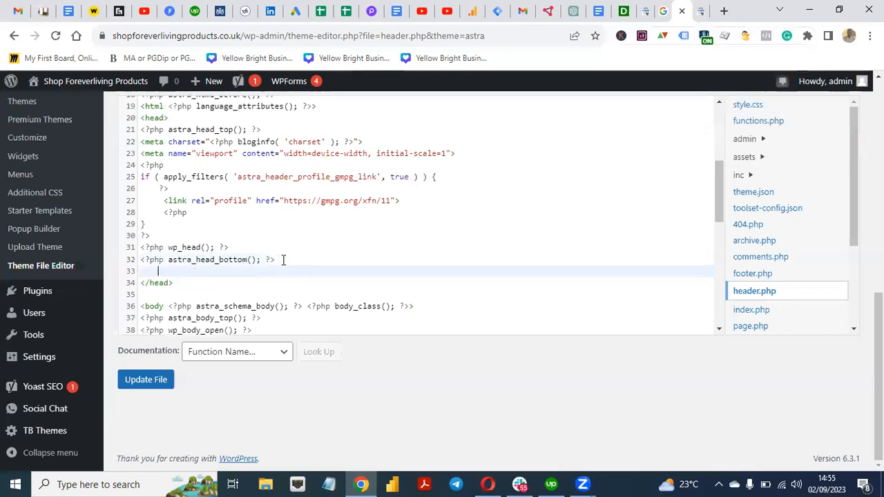
{"action": "key", "text": "ctrl+v"}
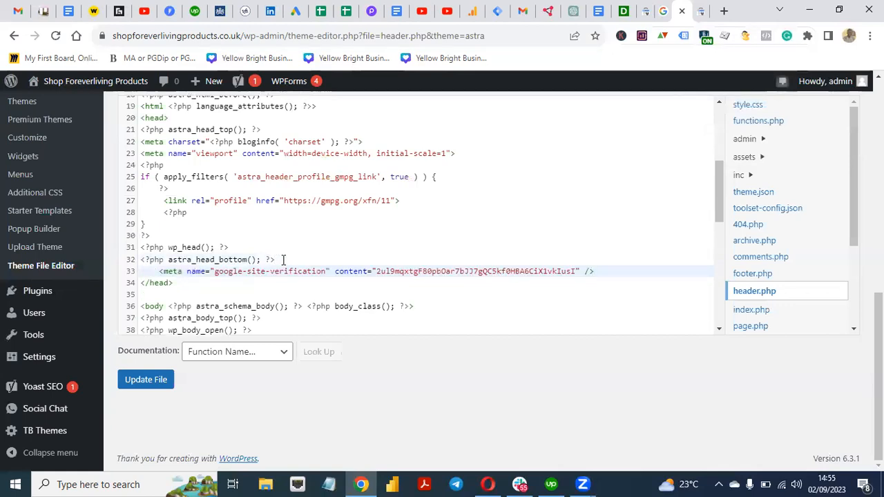
{"action": "left_click", "coordinate": [648, 12]}
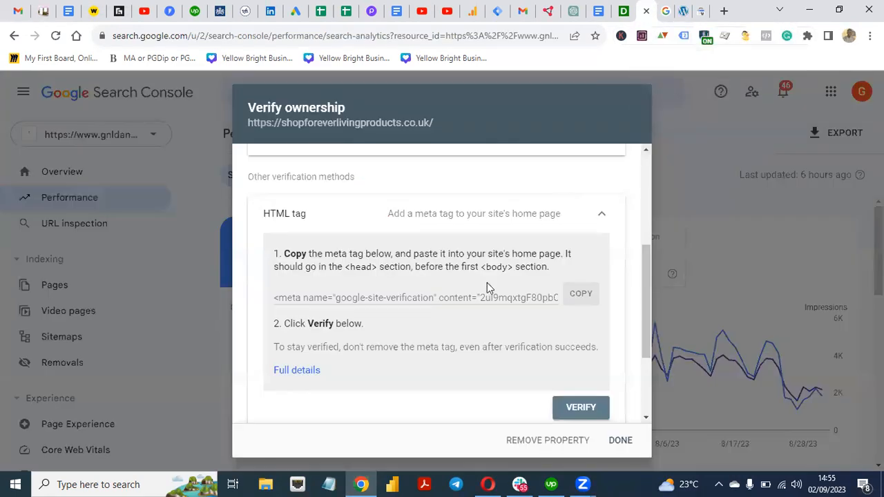
{"action": "left_click", "coordinate": [681, 12]}
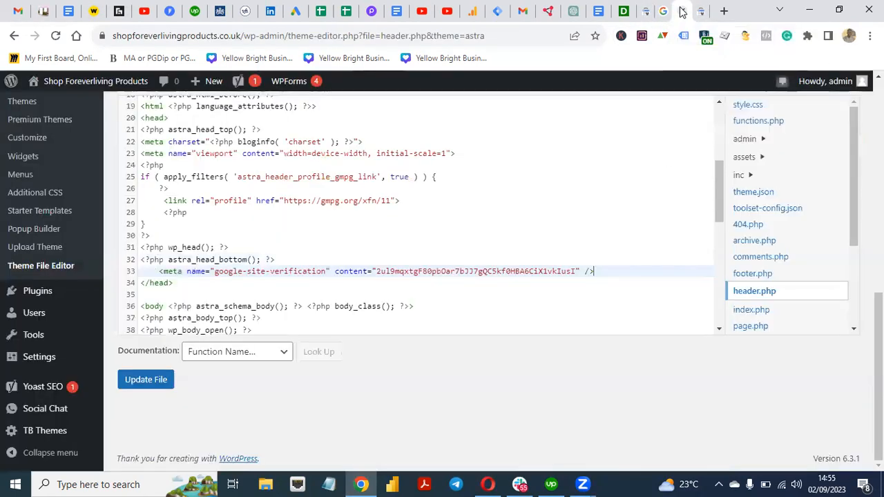
{"action": "left_click", "coordinate": [145, 384]}
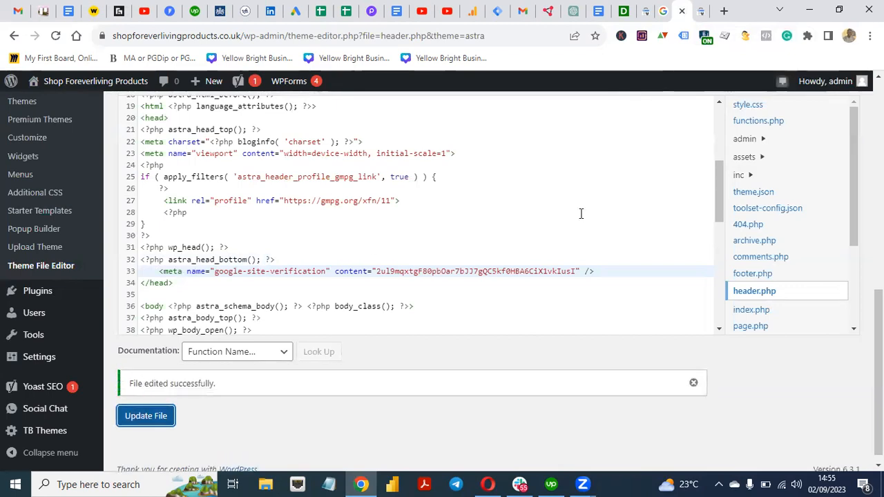
Return to Search Console, verify ownership of shopforeverlivingproducts.co.uk with the HTML tag method, and go to the property
{"action": "left_click", "coordinate": [646, 11]}
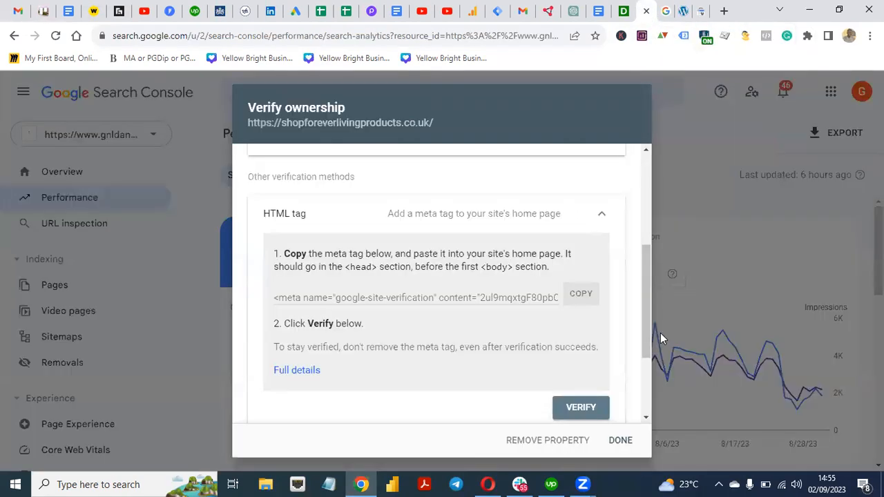
{"action": "scroll", "coordinate": [647, 345], "scroll_direction": "down", "scroll_amount": 1}
{"action": "left_click", "coordinate": [570, 339]}
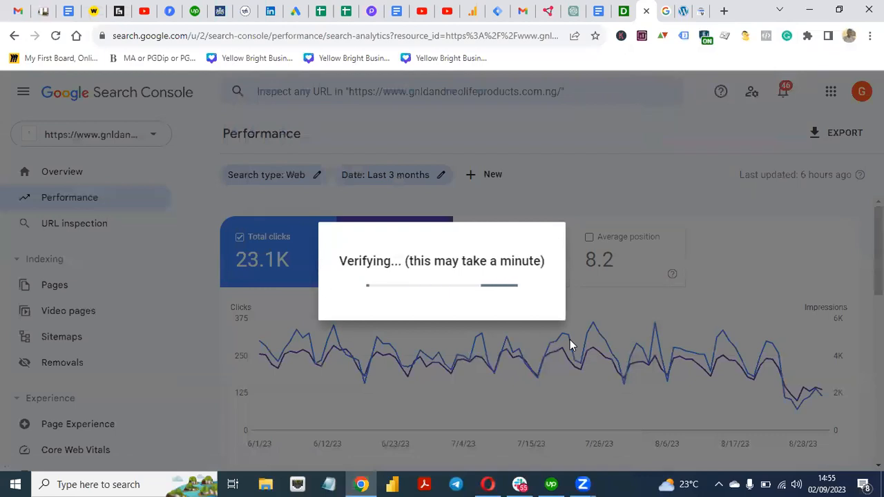
{"action": "left_click", "coordinate": [682, 13]}
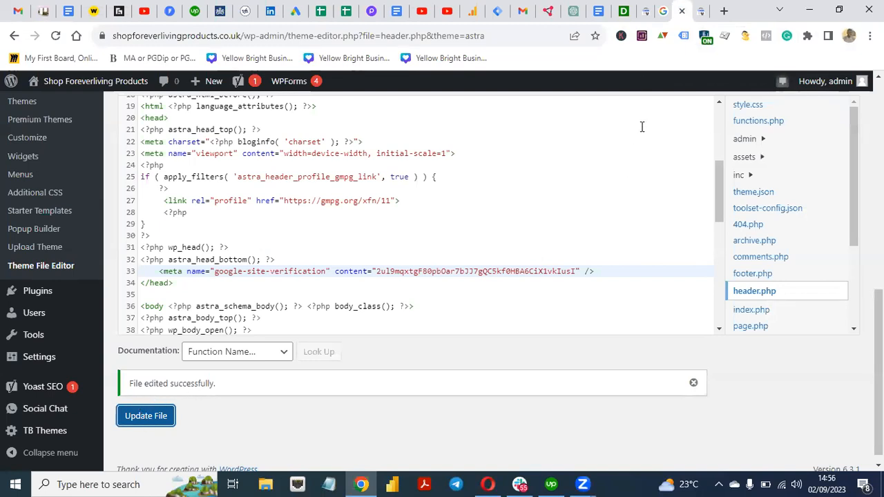
{"action": "left_click", "coordinate": [641, 11]}
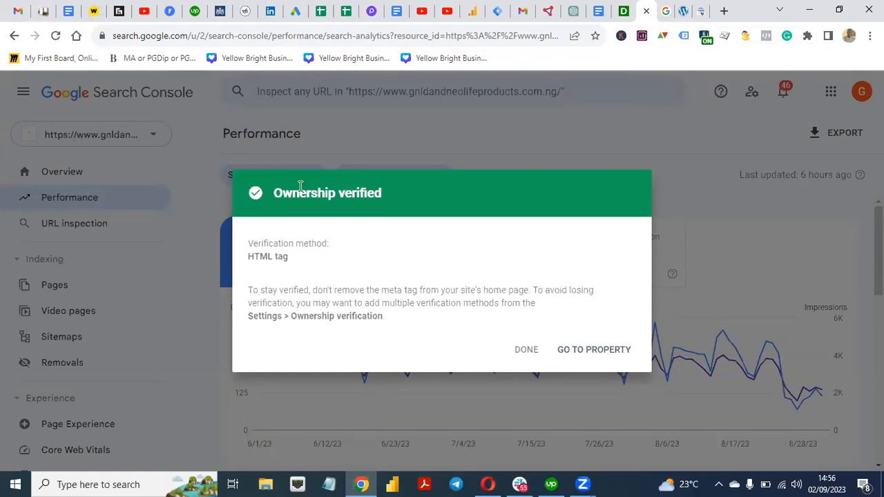
{"action": "left_click", "coordinate": [575, 354]}
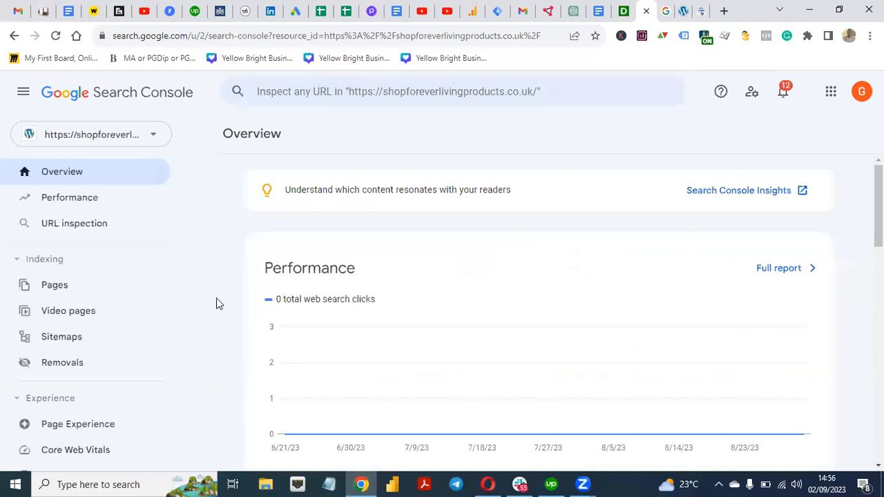
View the Performance report of the shopforeverlivingproducts.co.uk property
{"action": "left_click", "coordinate": [110, 207]}
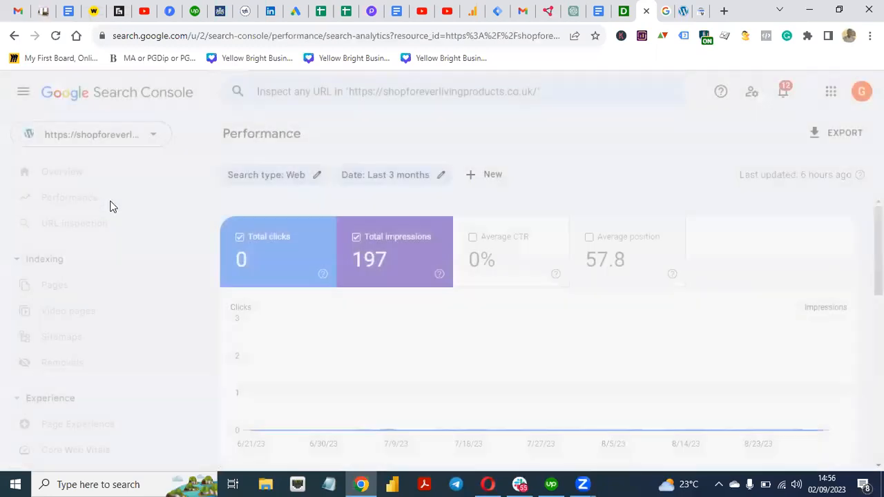
{"action": "mouse_move", "coordinate": [878, 251]}
{"action": "left_mouse_down"}
{"action": "mouse_move", "coordinate": [877, 415]}
{"action": "mouse_move", "coordinate": [878, 257]}
{"action": "left_mouse_up"}
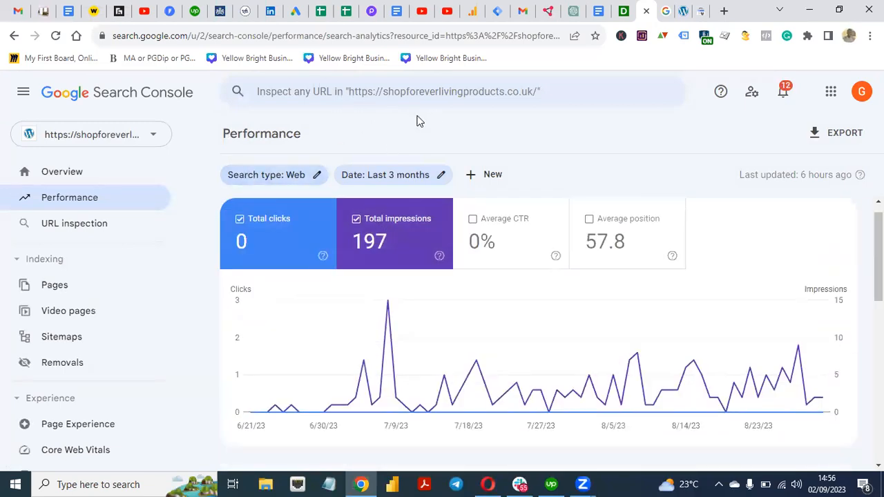
{"action": "left_click", "coordinate": [683, 10]}
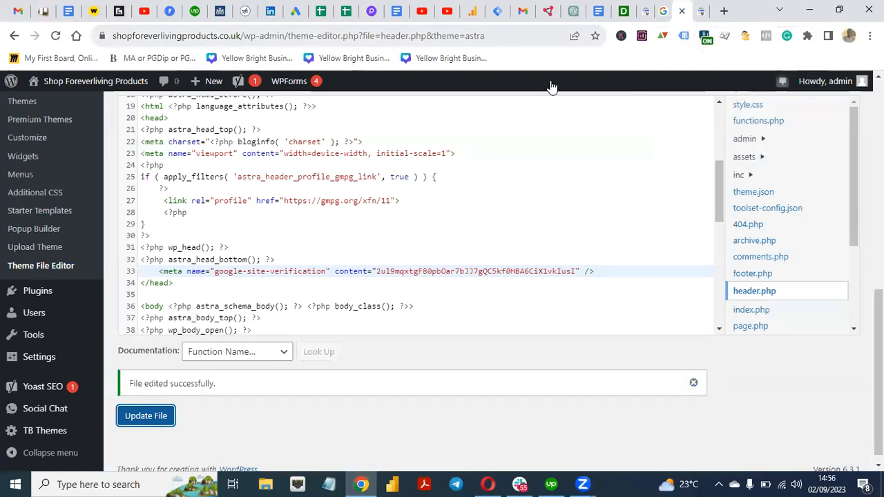
{"action": "left_click", "coordinate": [640, 11]}
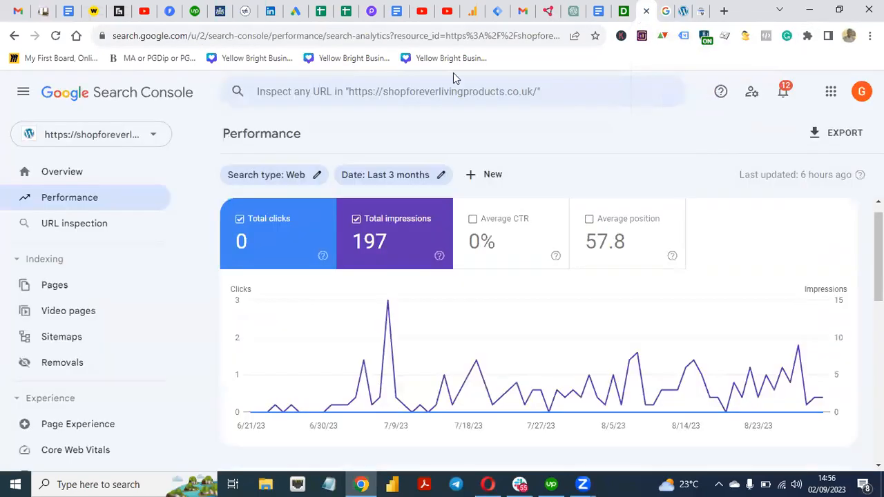
Open the property's Sitemaps report, view the details of /product-sitemap.xml, and return to the sitemap list
{"action": "left_click", "coordinate": [69, 339]}
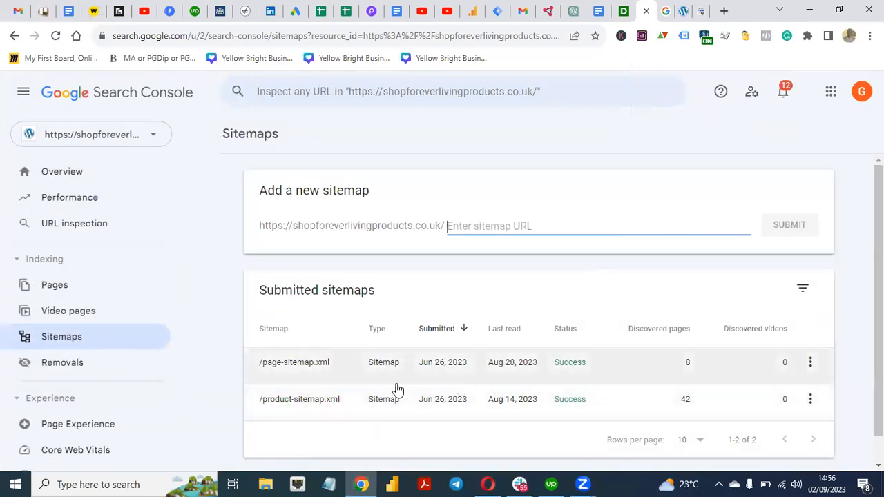
{"action": "left_click", "coordinate": [292, 405]}
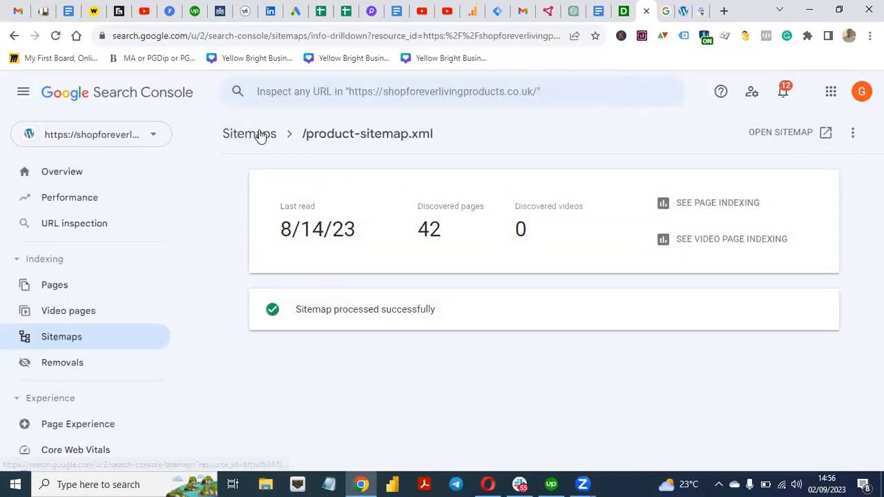
{"action": "left_click", "coordinate": [262, 134]}
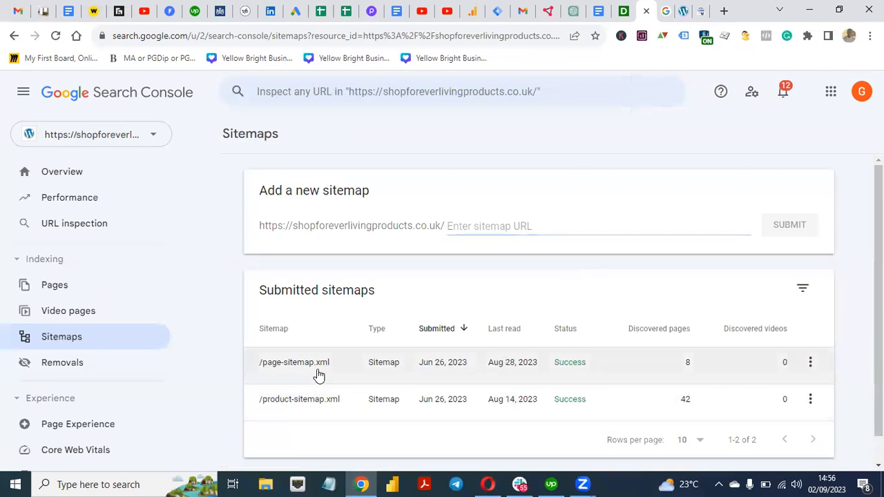
Copy the /page-sitemap.xml path from that sitemap's details and go back to the Sitemaps report
{"action": "left_click", "coordinate": [318, 373]}
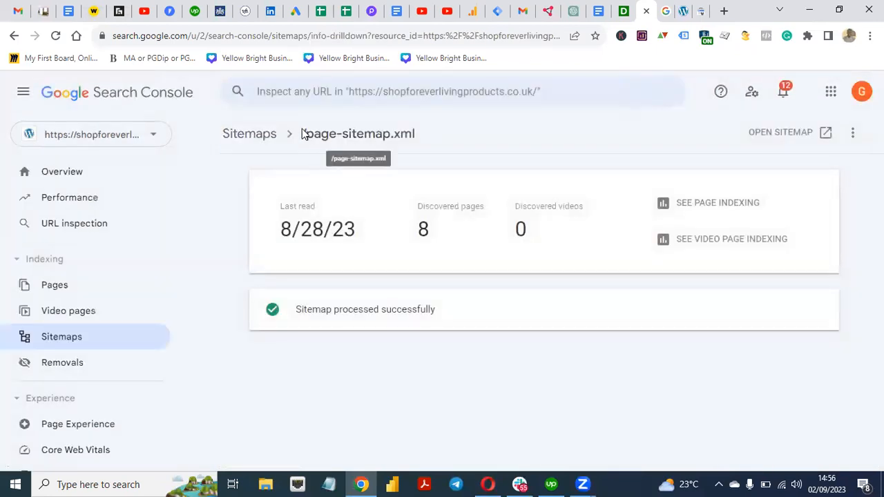
{"action": "left_click_drag", "start_coordinate": [303, 134], "coordinate": [385, 134]}
{"action": "key", "text": "ctrl+c"}
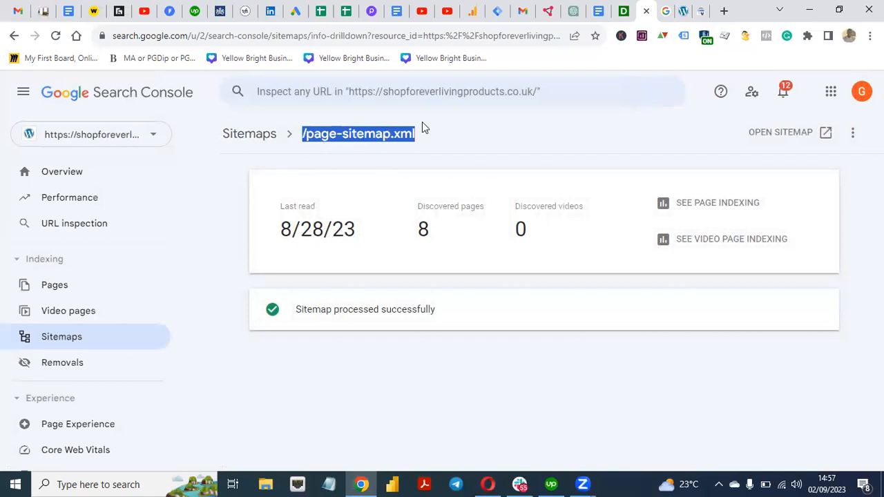
{"action": "left_click", "coordinate": [259, 140]}
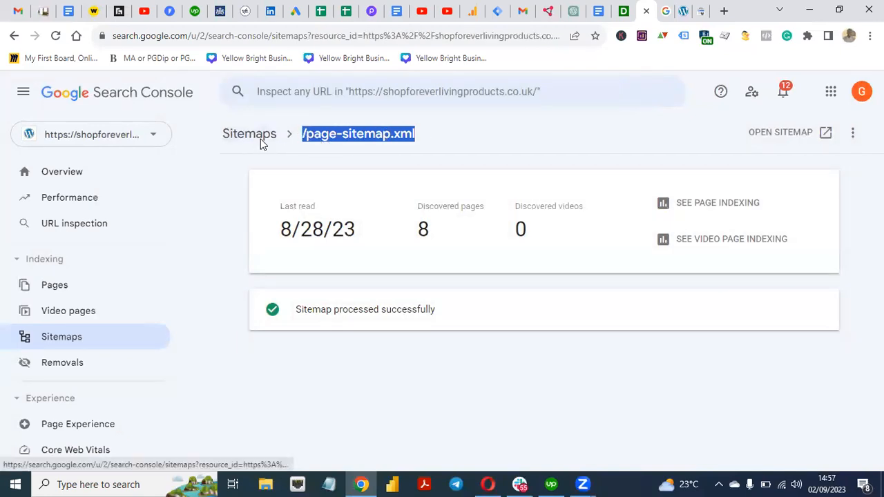
Paste the copied path as a new sitemap URL, change it to /post-sitemap.xml, submit it and dismiss the confirmation
{"action": "left_click", "coordinate": [502, 244]}
{"action": "key", "text": "ctrl+v"}
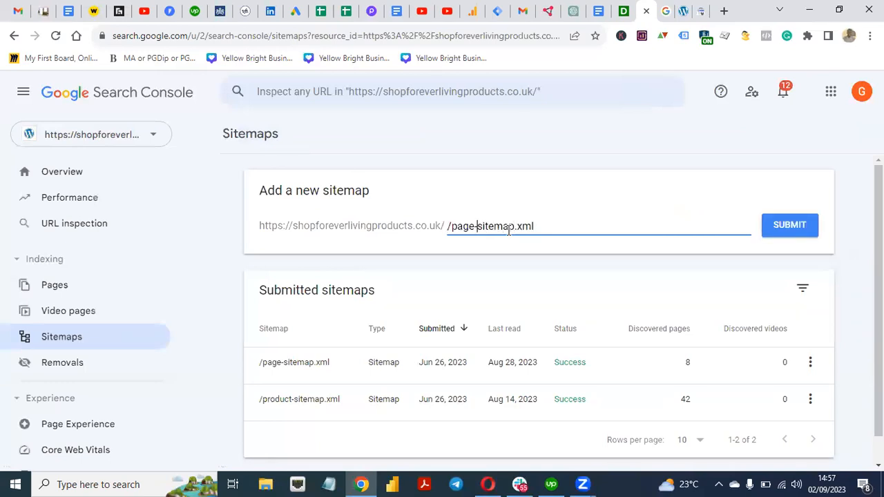
{"action": "key", "text": "BackSpace"}
{"action": "key", "text": "BackSpace"}
{"action": "key", "text": "BackSpace"}
{"action": "type", "text": "ostr"}
{"action": "key", "text": "BackSpace"}
{"action": "left_click", "coordinate": [784, 229]}
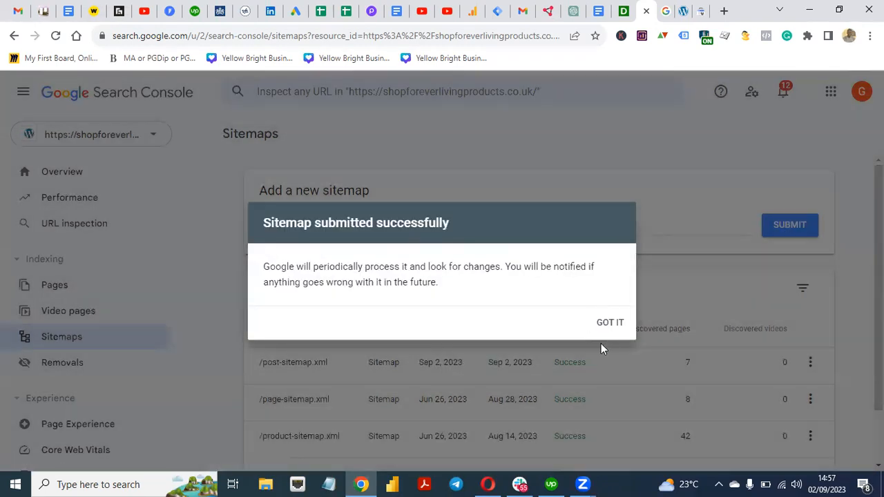
{"action": "left_click", "coordinate": [611, 324]}
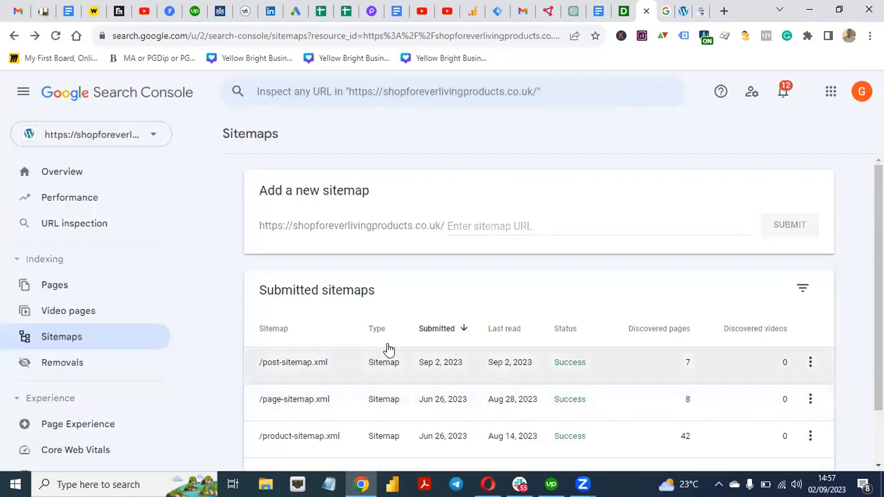